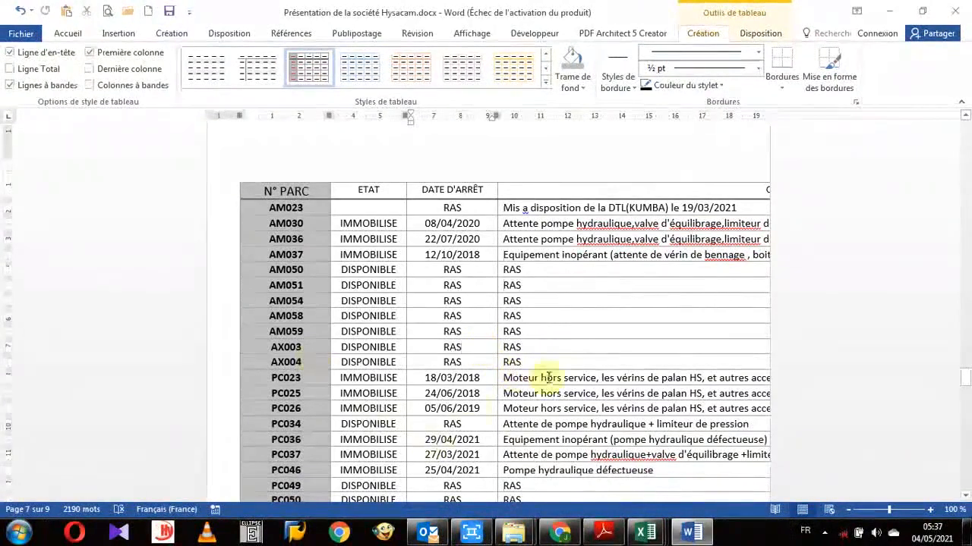
Step: AutoFit the vehicle fleet table to the window so that all its columns fit the page width
scroll(511, 301, up, 2)
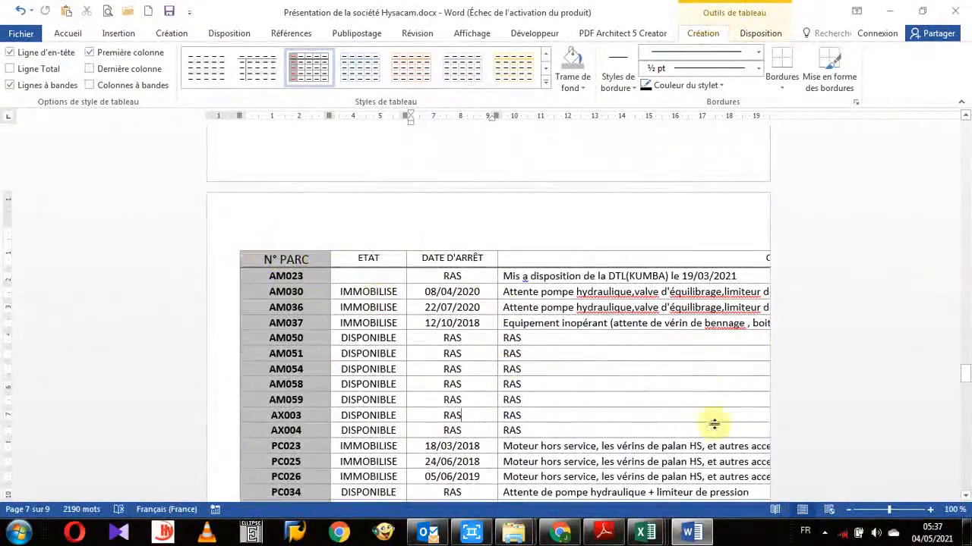
scroll(449, 384, down, 1)
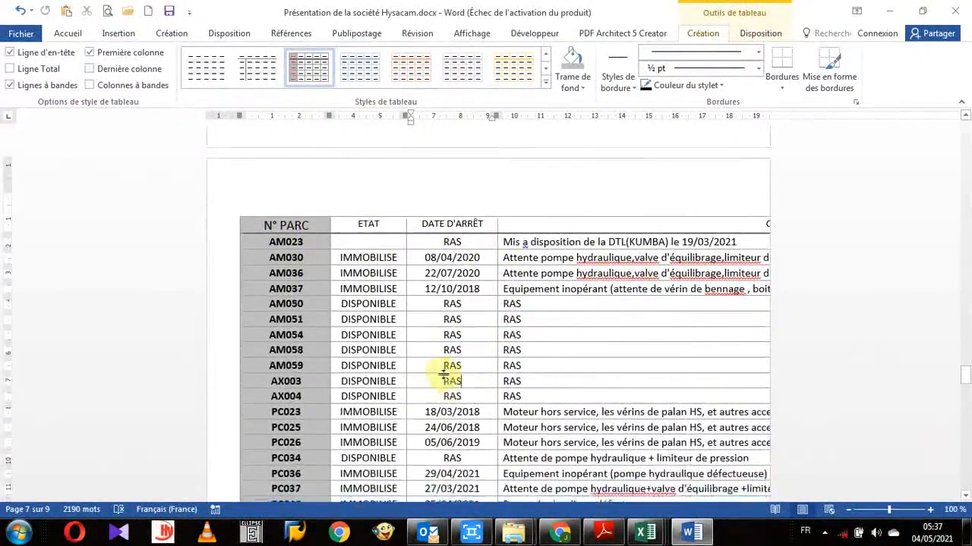
scroll(448, 369, down, 2)
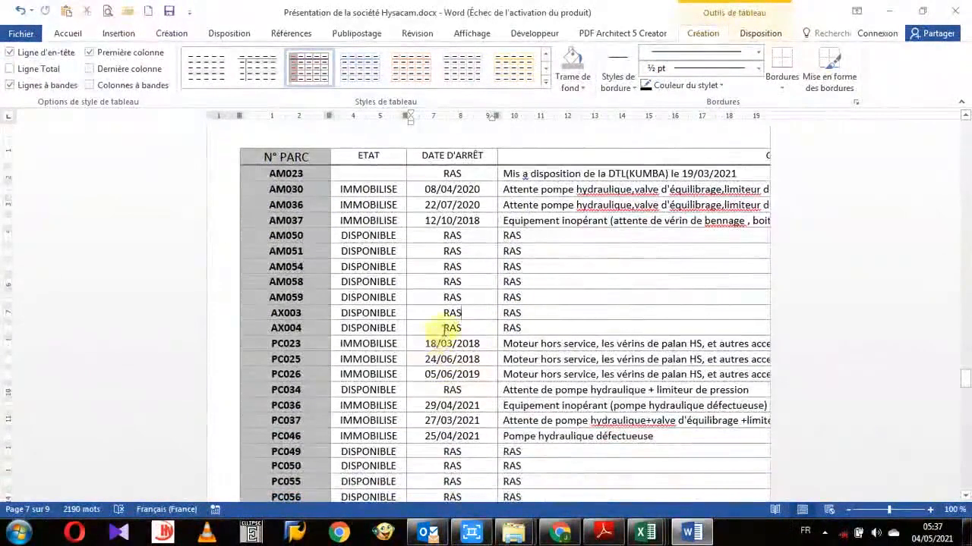
scroll(453, 324, up, 1)
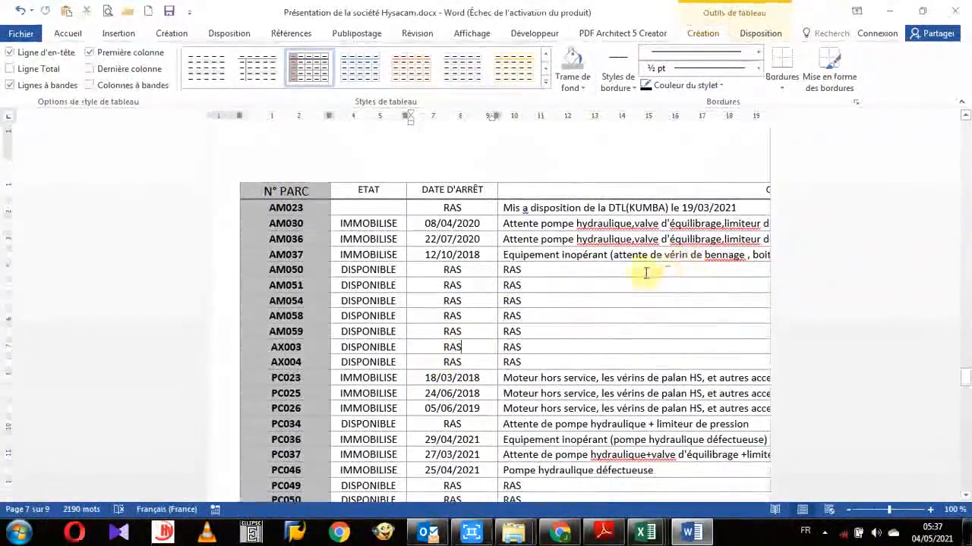
click(615, 267)
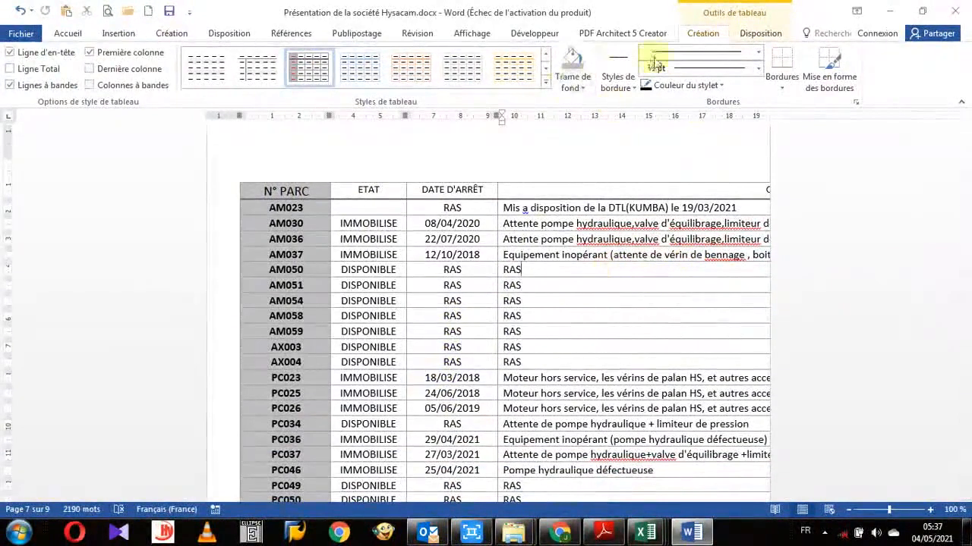
click(490, 346)
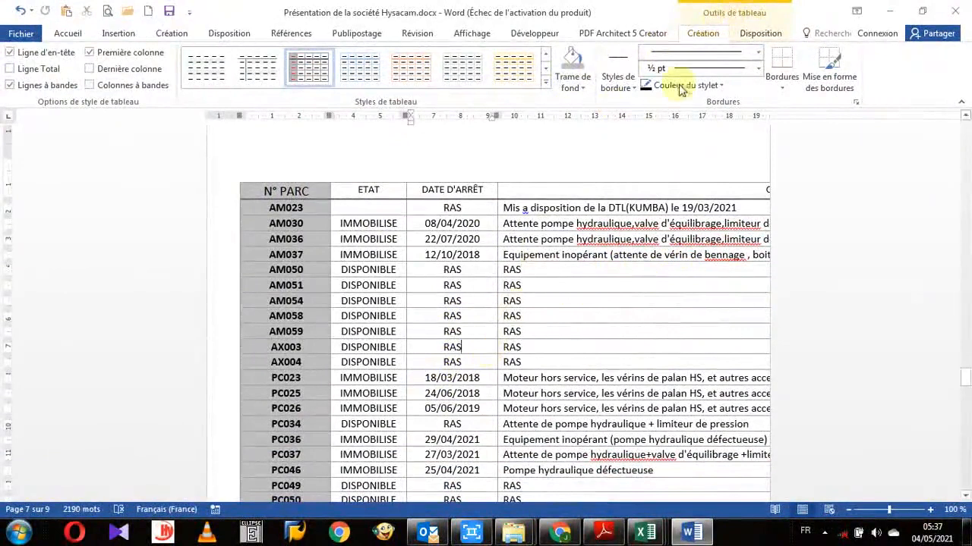
click(760, 33)
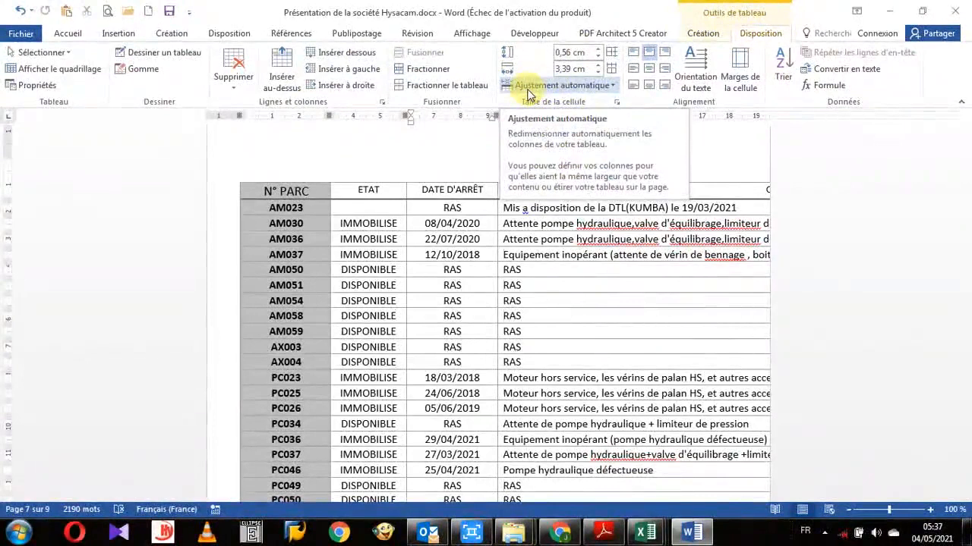
click(613, 87)
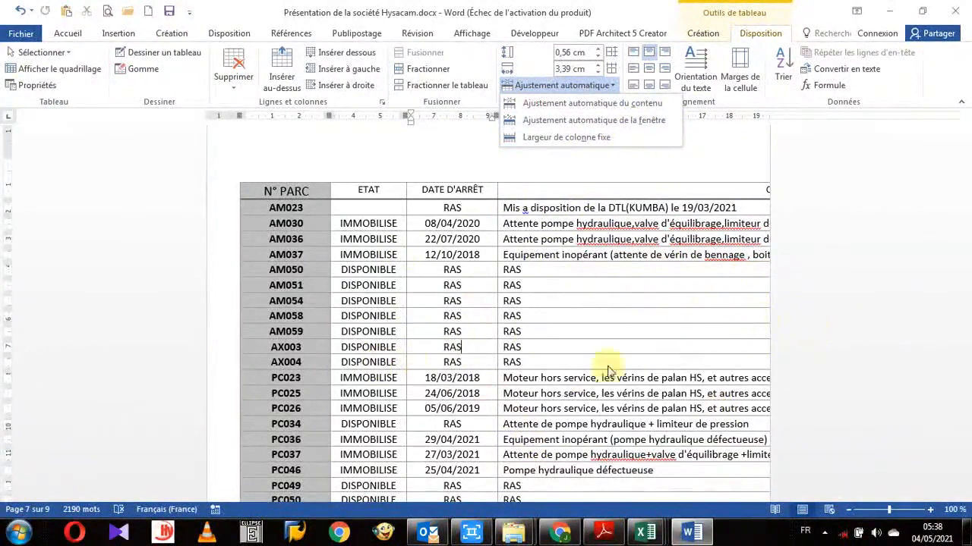
click(646, 120)
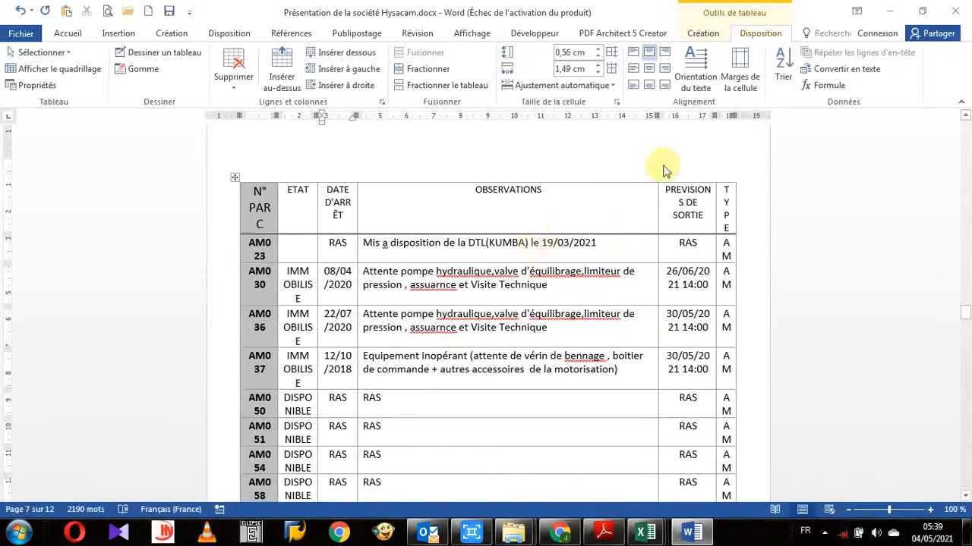
click(612, 86)
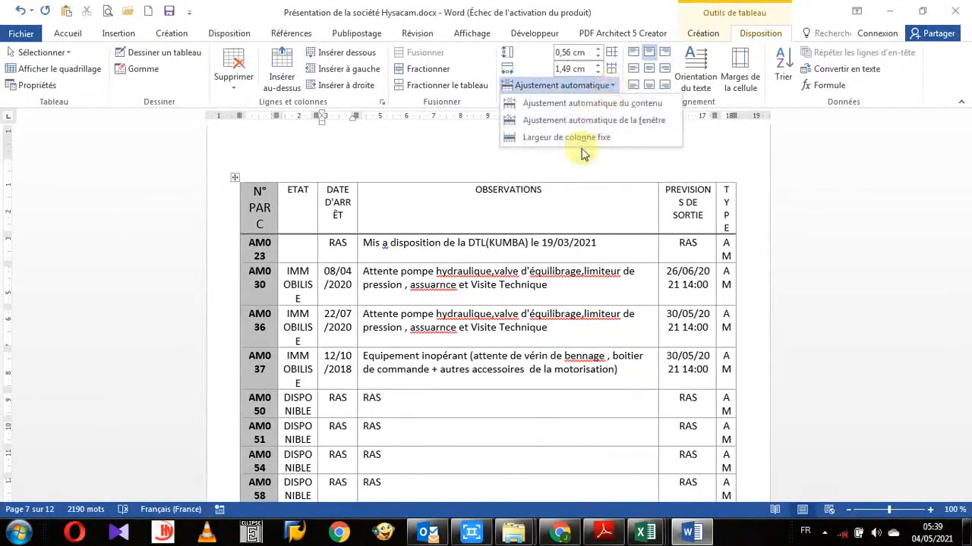
click(463, 272)
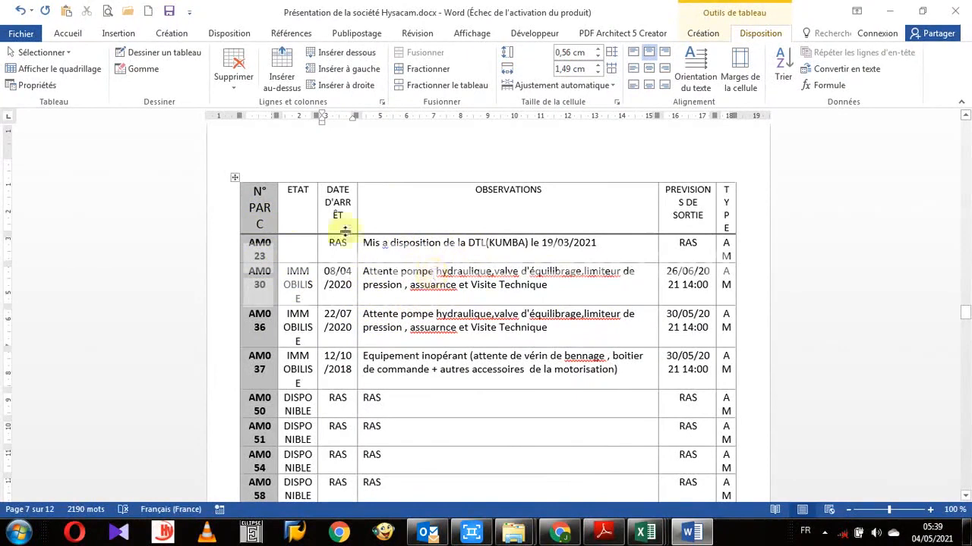
Step: Select the whole table and reduce its text size in increments until the observations text is 9 pt
click(234, 178)
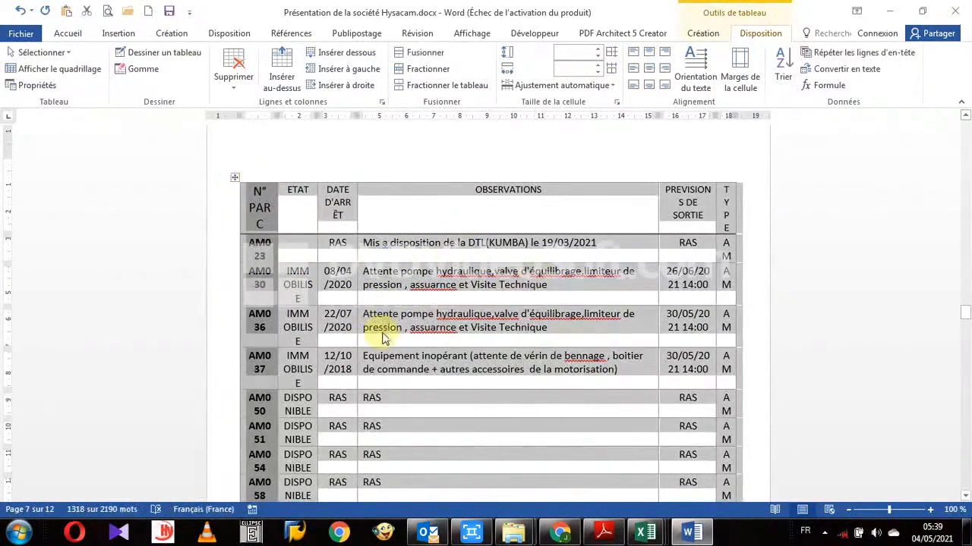
click(372, 244)
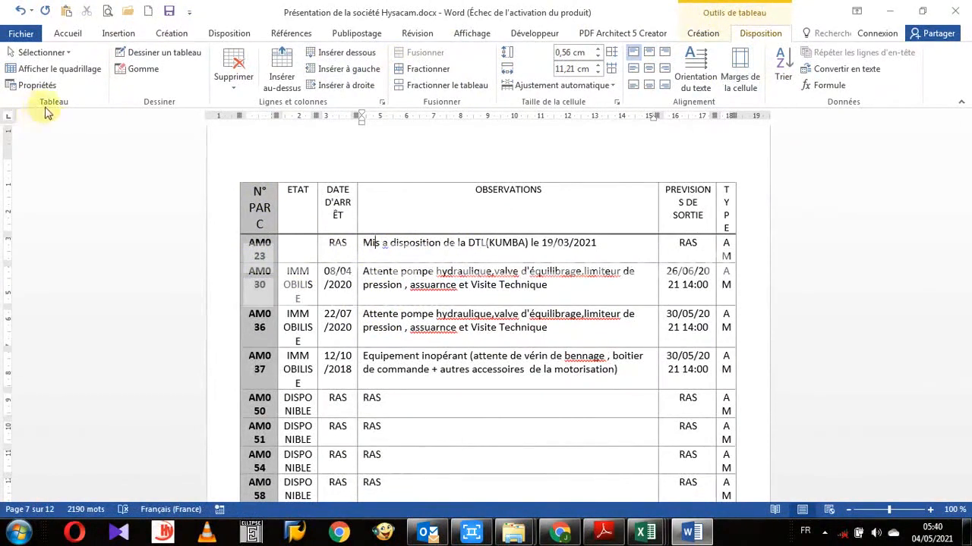
click(69, 53)
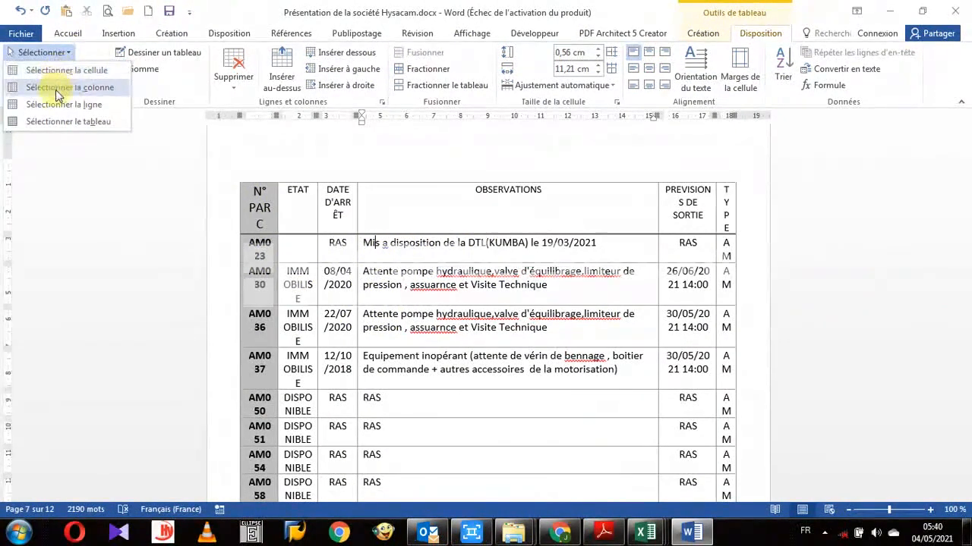
click(105, 128)
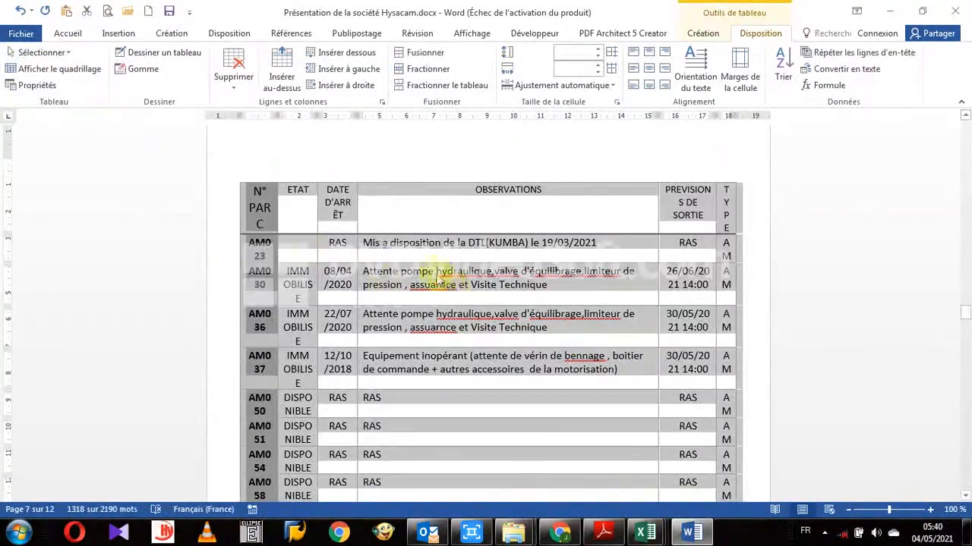
click(76, 38)
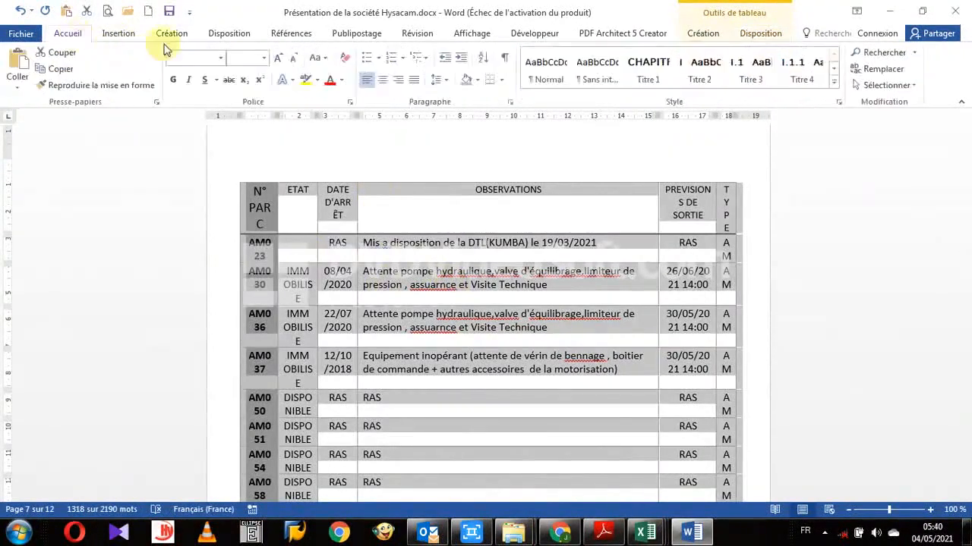
click(297, 65)
click(296, 64)
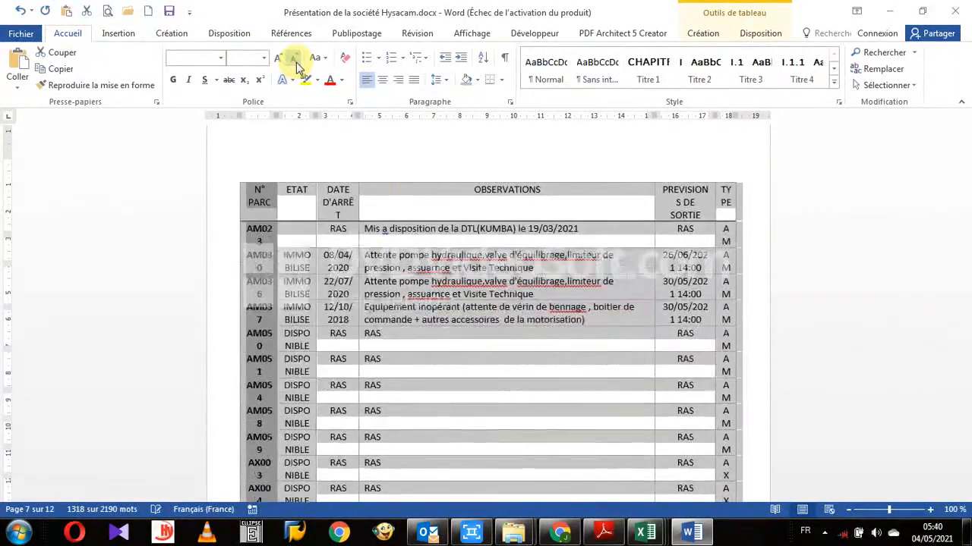
click(297, 64)
click(297, 65)
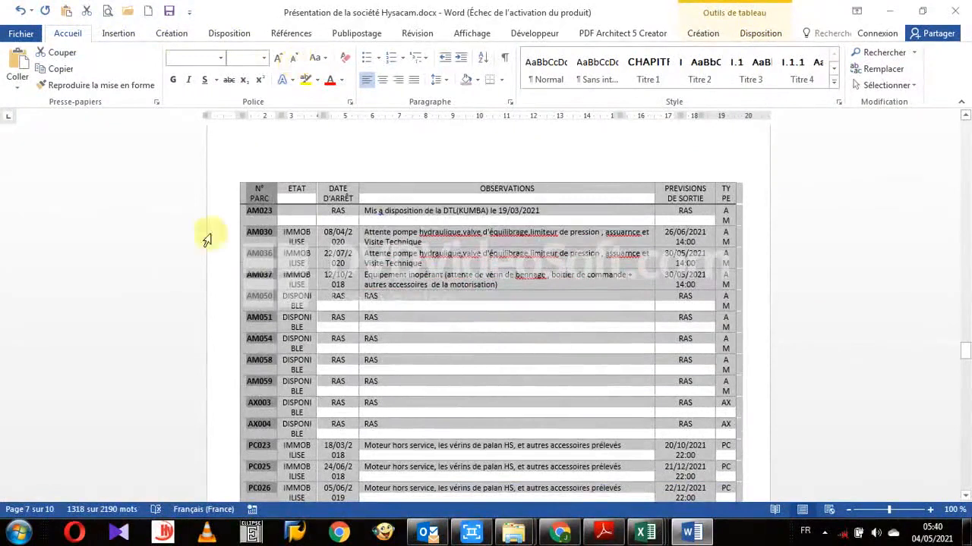
click(392, 305)
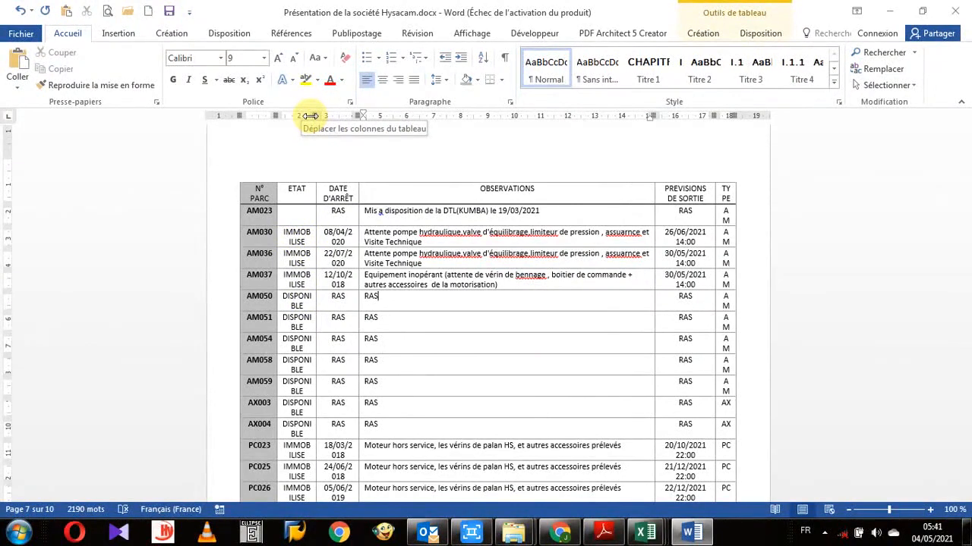
Step: Try widening the ETAT column, and AutoFit the table to the window again
drag(310, 115, 328, 115)
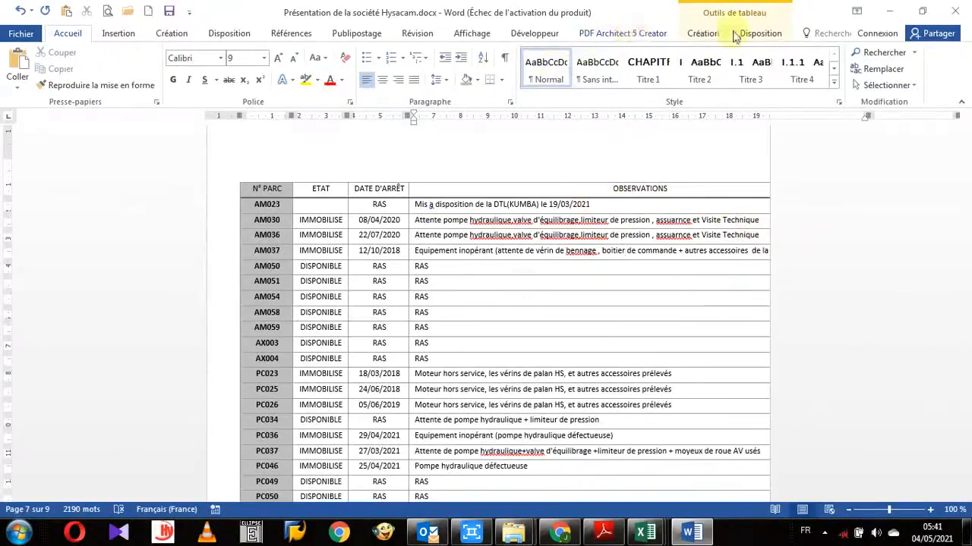
click(775, 34)
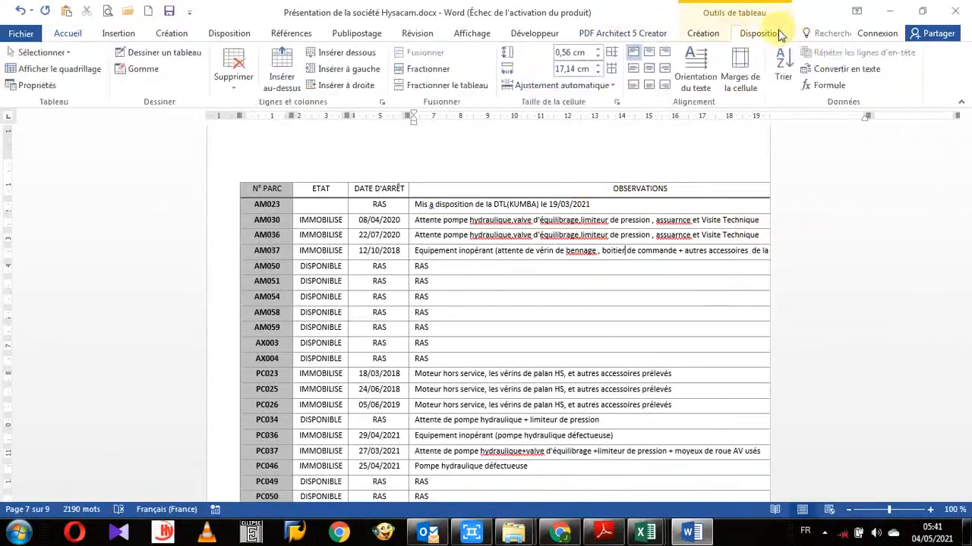
click(565, 85)
click(575, 120)
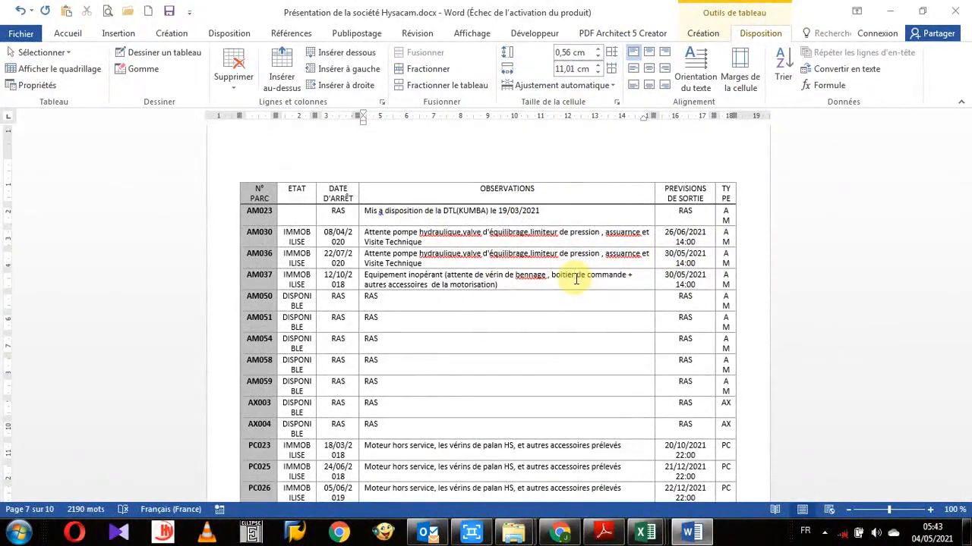
Step: Set the preferred width of the OBSERVATIONS column to 8.9 cm in the table properties, measured in centimetres
click(552, 275)
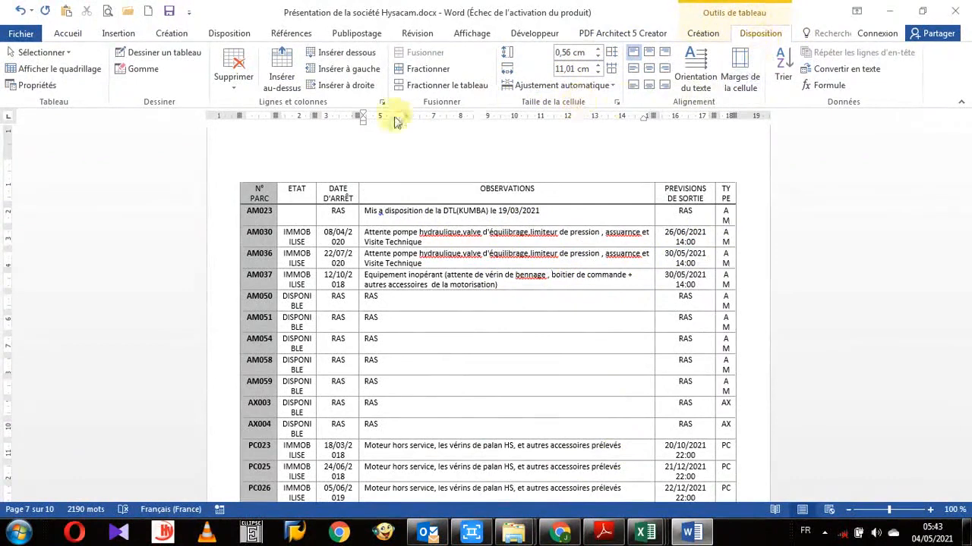
click(30, 85)
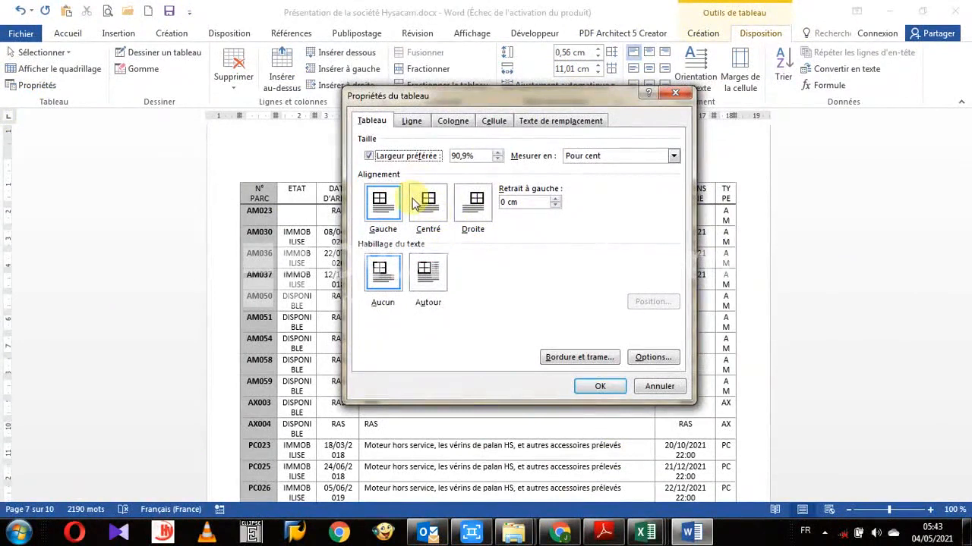
click(412, 123)
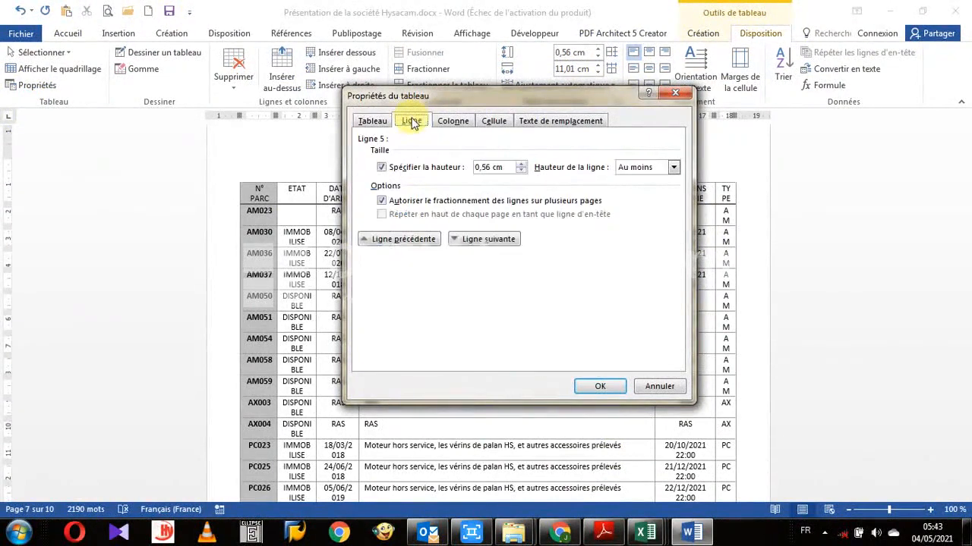
click(449, 125)
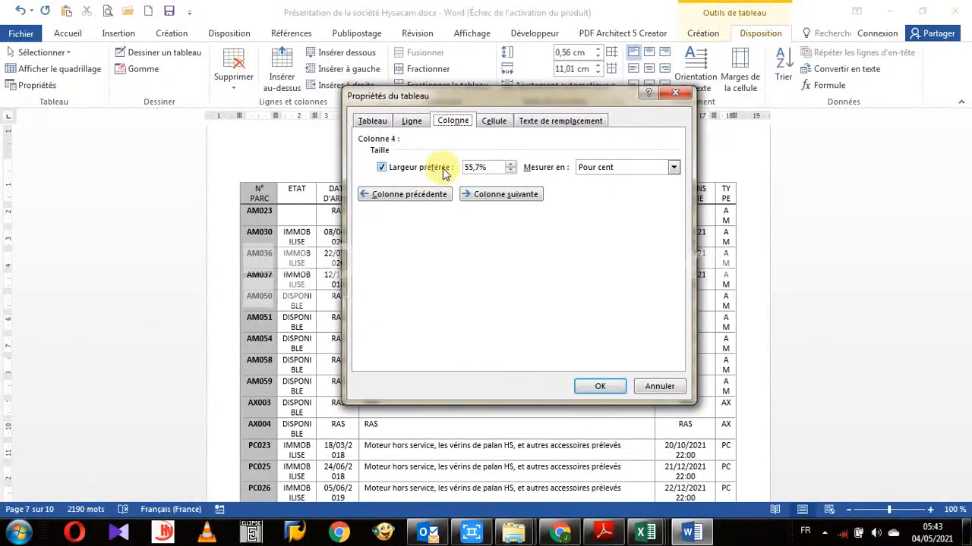
click(674, 167)
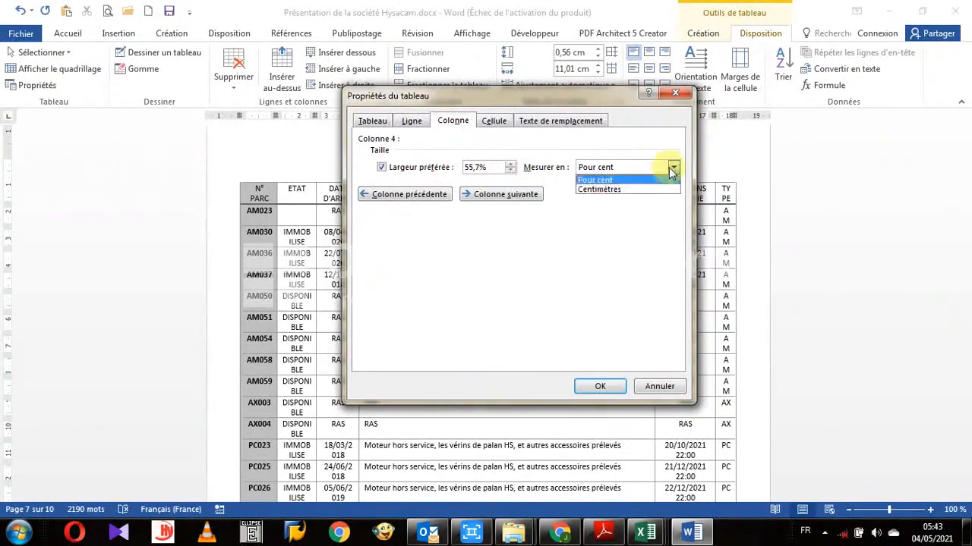
click(621, 190)
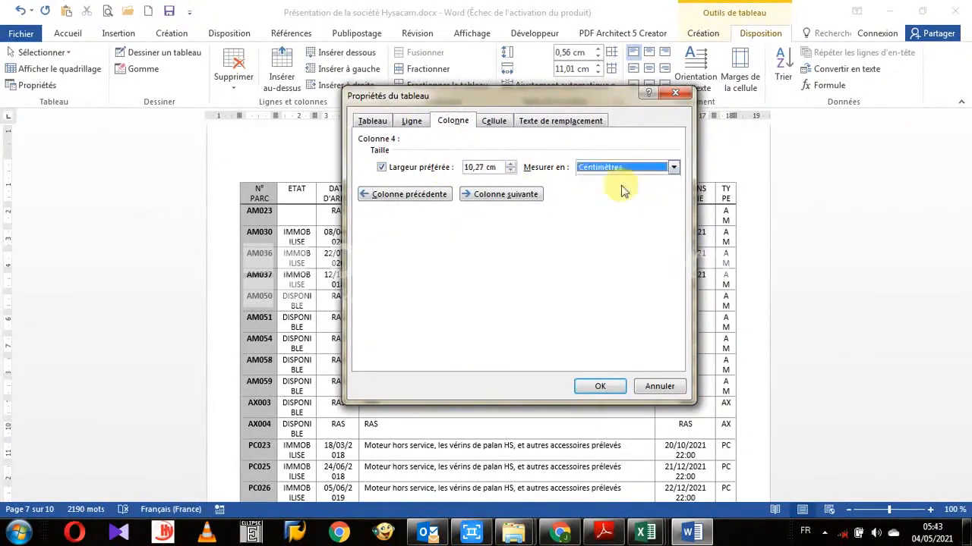
click(510, 172)
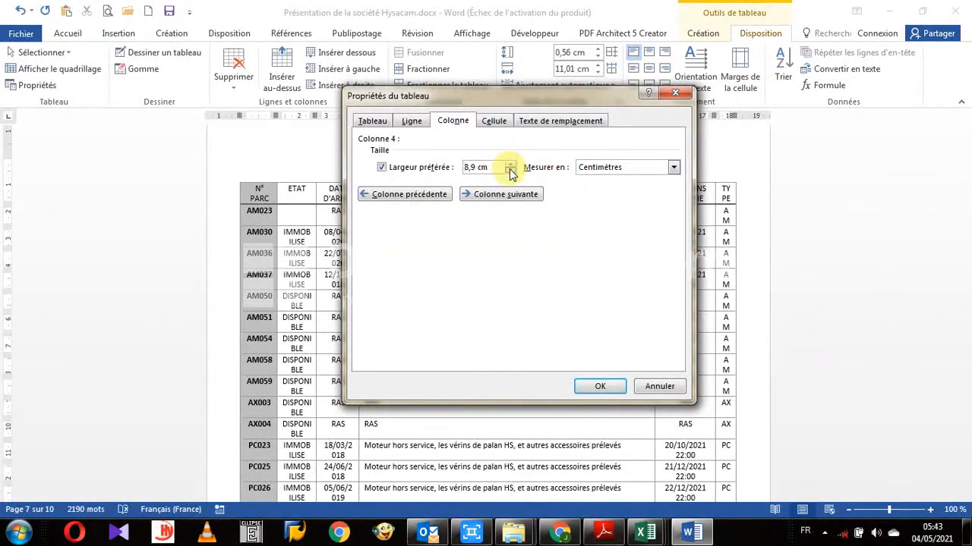
click(598, 387)
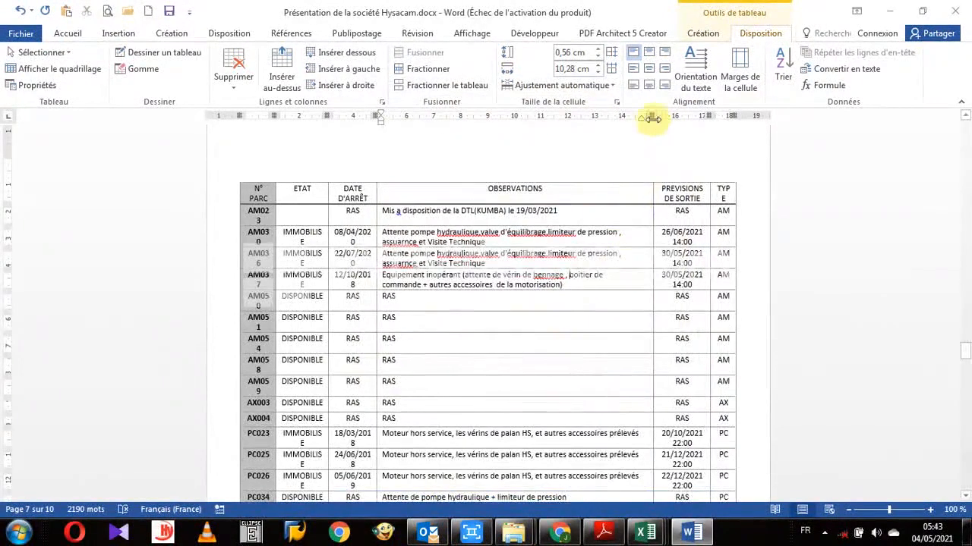
Step: Adjust the boundary between the OBSERVATIONS and PREVISIONS DE SORTIE columns until the OBSERVATIONS column is about 9.2 cm wide
drag(651, 117, 607, 119)
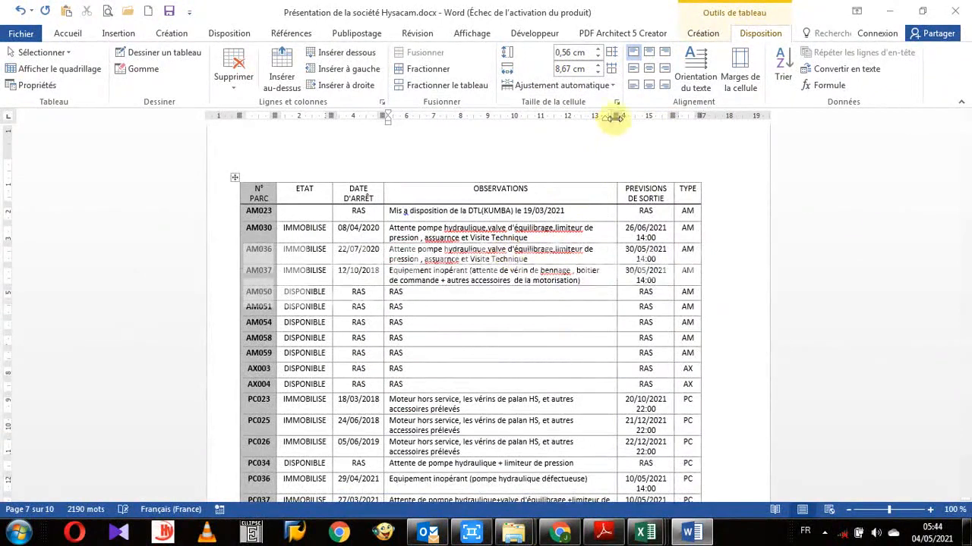
drag(610, 116, 592, 122)
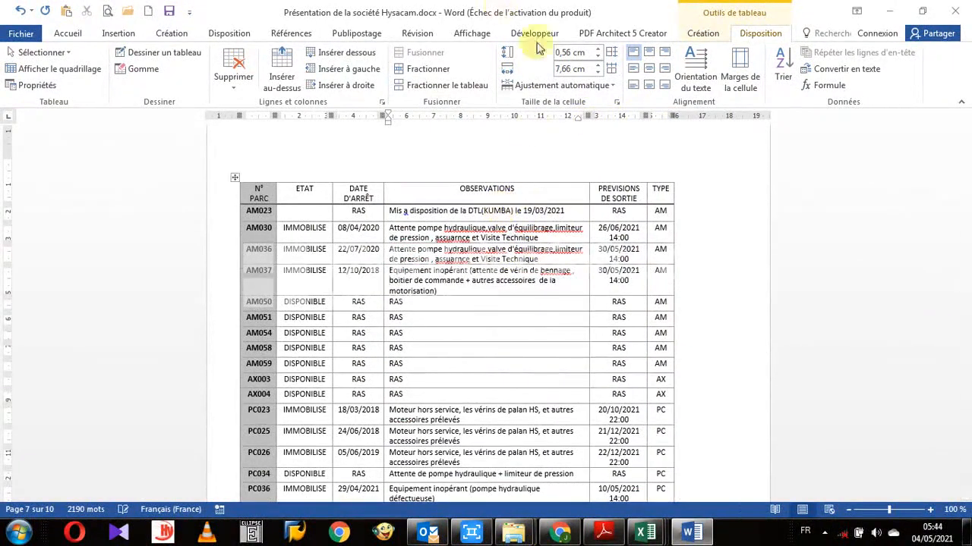
click(466, 295)
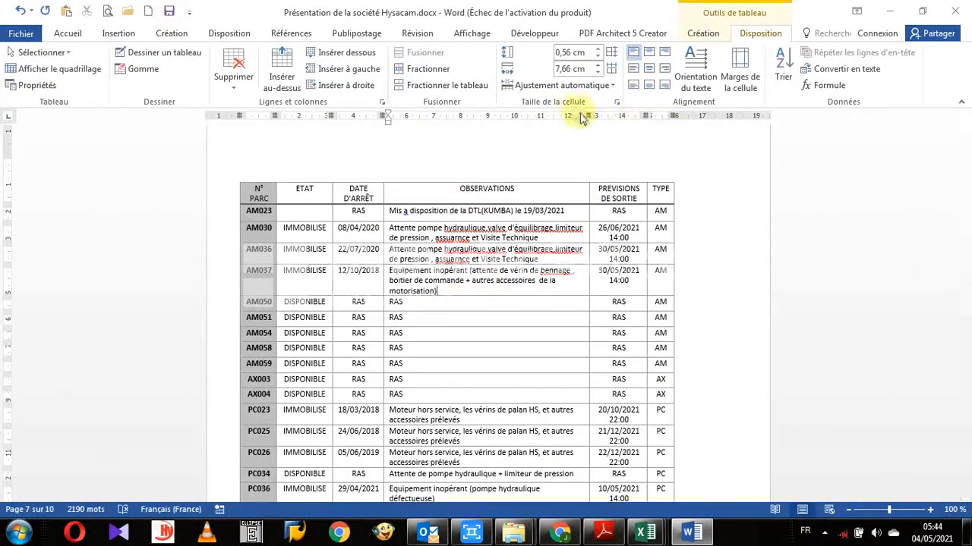
mouse_move(589, 116)
mouse_down()
mouse_move(636, 117)
mouse_move(527, 143)
mouse_move(536, 145)
mouse_up()
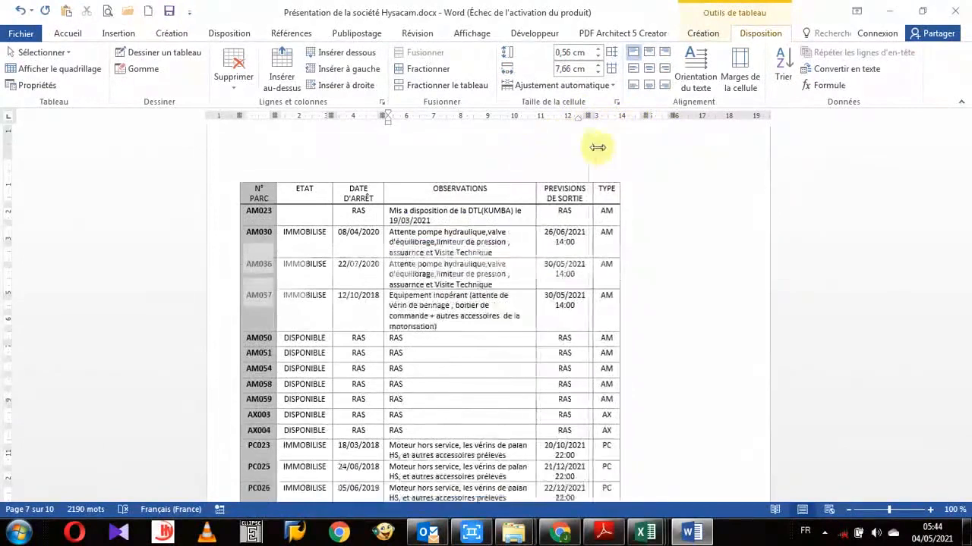
drag(598, 147, 631, 144)
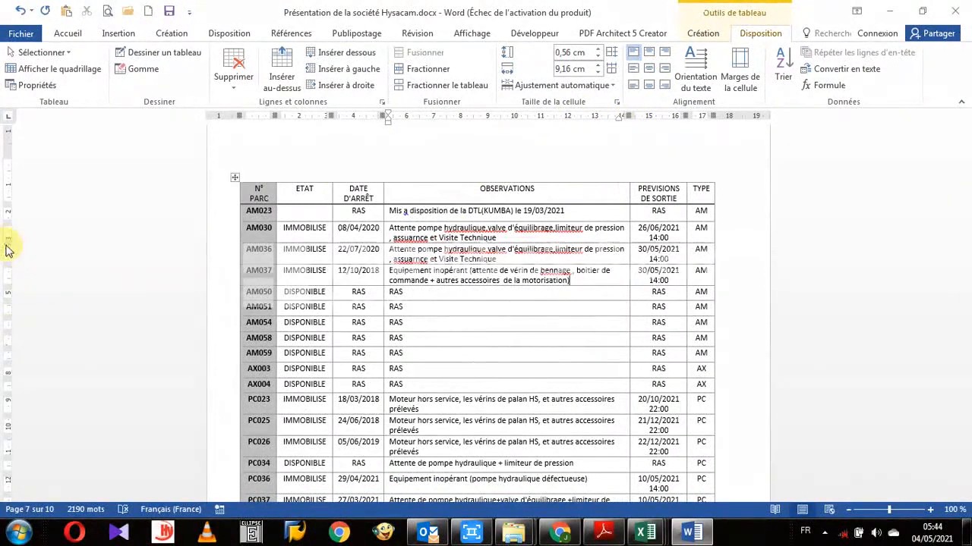
Step: Increase the table header row's height to about 1.1 cm and narrow the OBSERVATIONS column to 8.7 cm
mouse_move(9, 205)
mouse_down()
mouse_move(9, 236)
mouse_move(9, 213)
mouse_up()
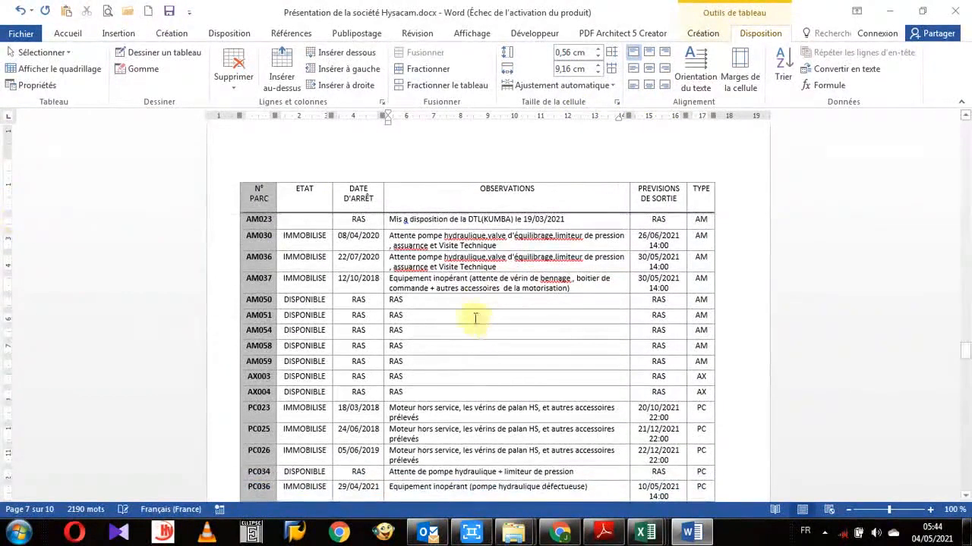
click(495, 222)
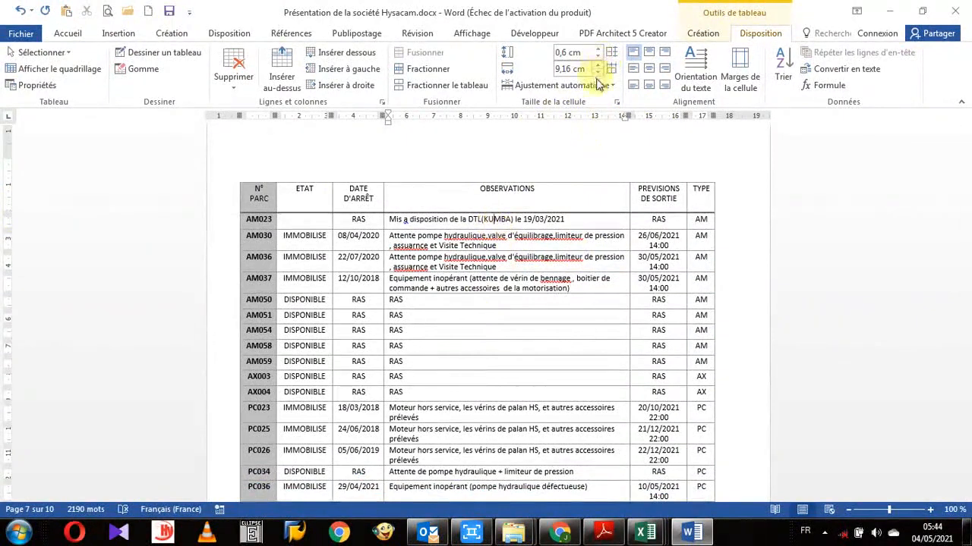
click(598, 73)
click(597, 73)
click(597, 73)
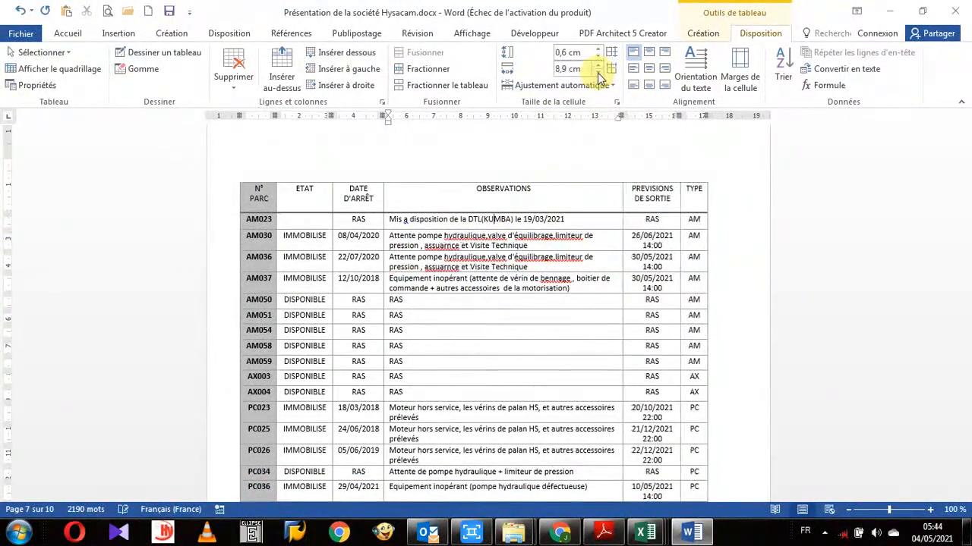
click(597, 73)
click(598, 73)
click(598, 72)
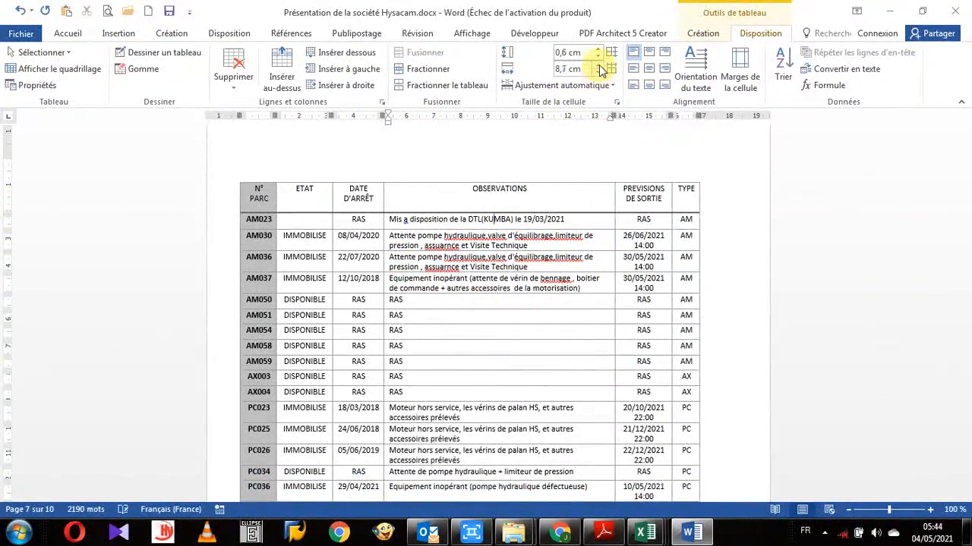
Step: Widen the OBSERVATIONS column to 9.4 cm and set the AM023 row's height to 0.4 cm
click(598, 67)
click(599, 67)
click(599, 67)
click(599, 66)
click(599, 66)
click(599, 67)
click(599, 67)
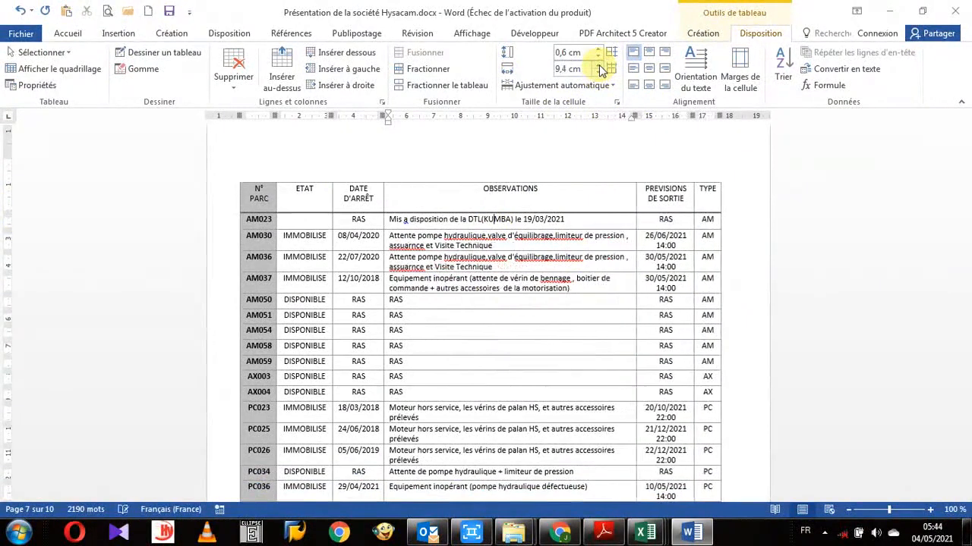
click(598, 57)
click(598, 57)
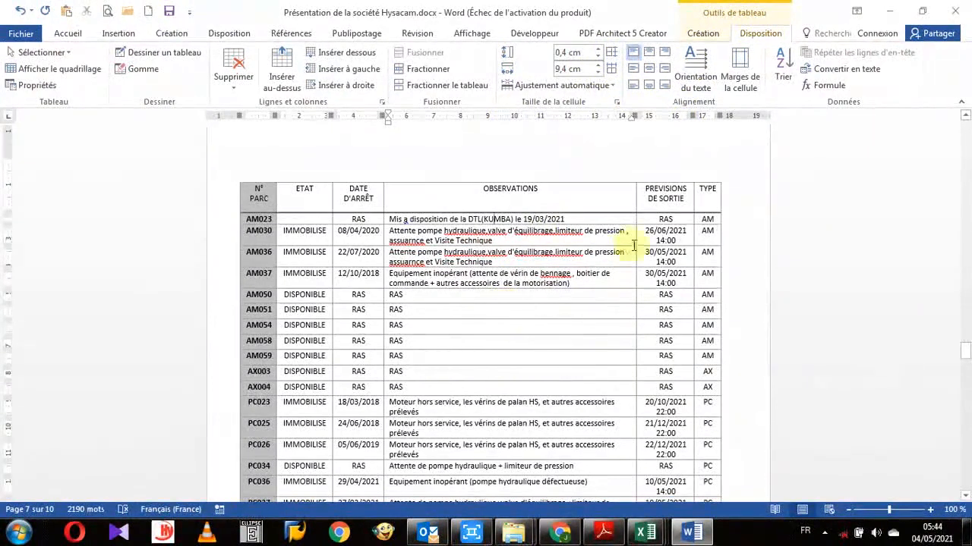
Step: Widen the PREVISIONS DE SORTIE column to 2.9 cm so each date and time fits on one line
click(678, 231)
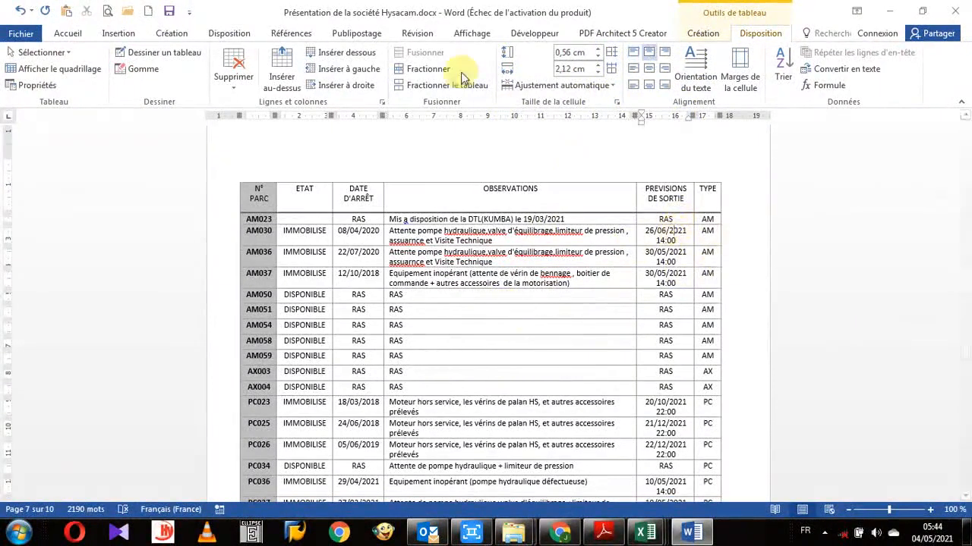
click(598, 66)
click(598, 66)
click(598, 66)
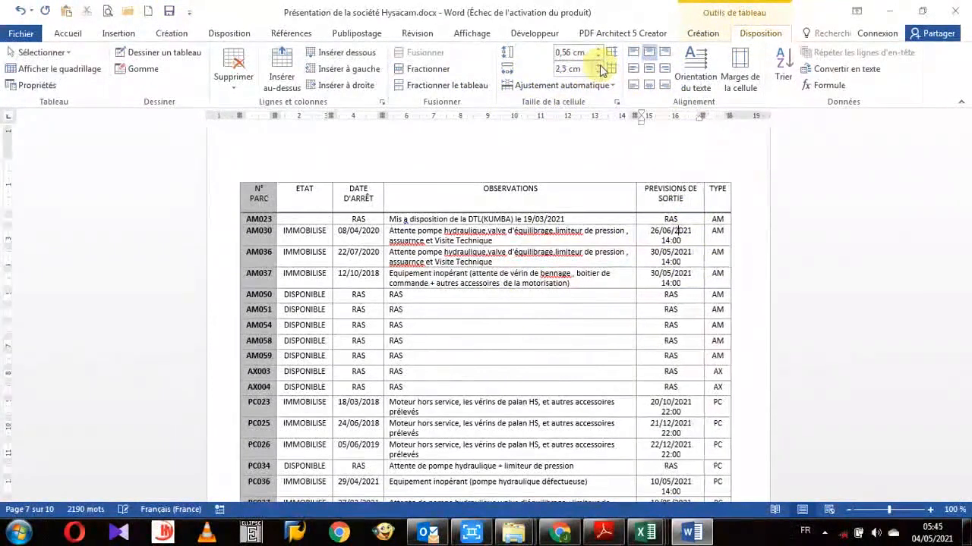
click(599, 66)
click(598, 66)
click(599, 66)
click(599, 66)
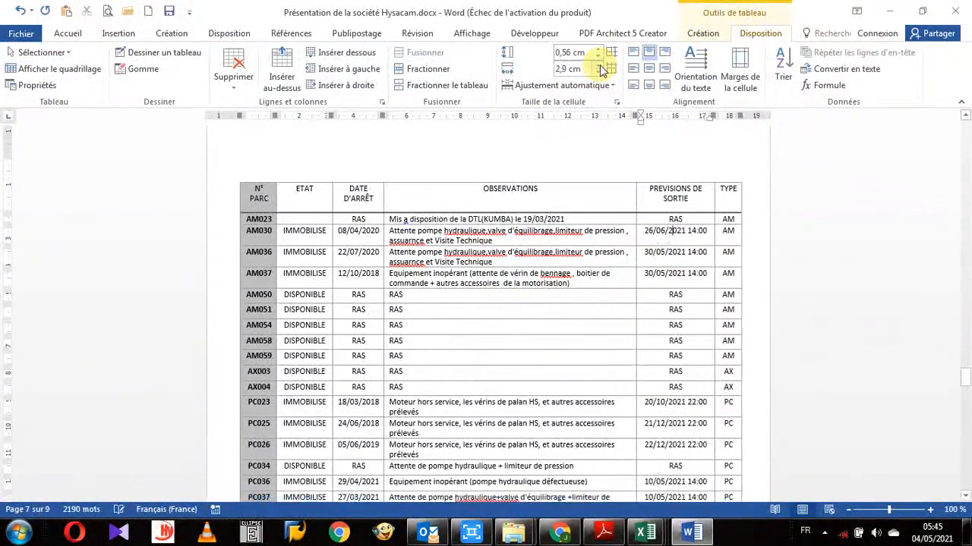
scroll(365, 376, down, 4)
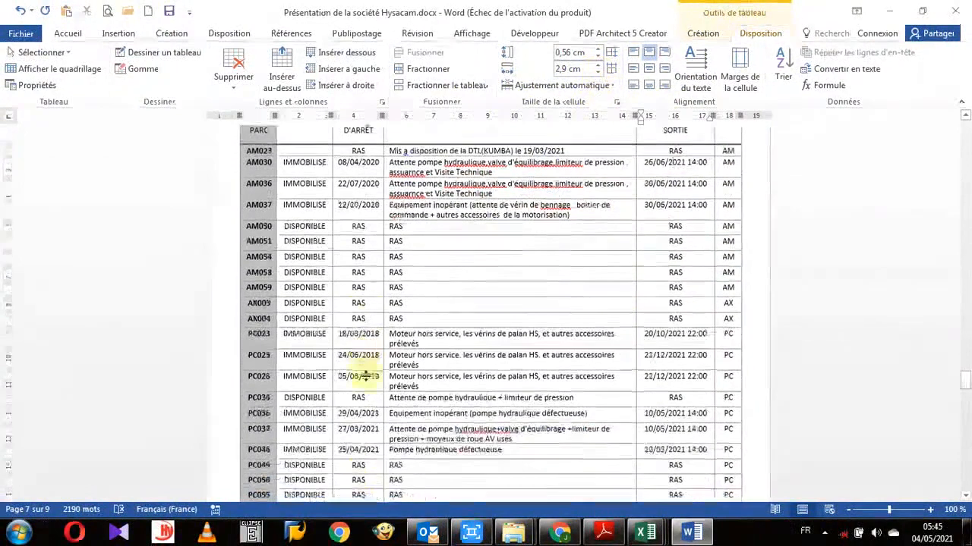
scroll(440, 296, up, 3)
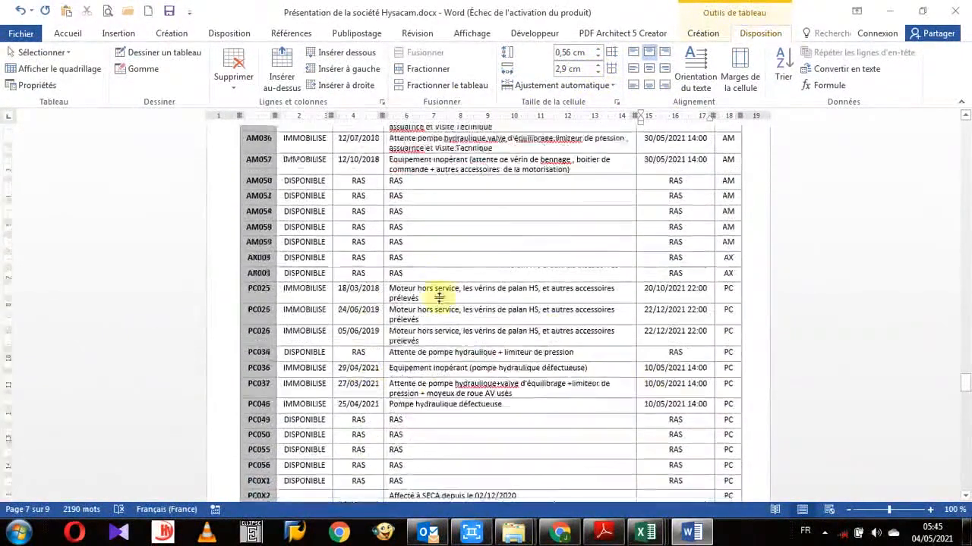
scroll(418, 296, up, 2)
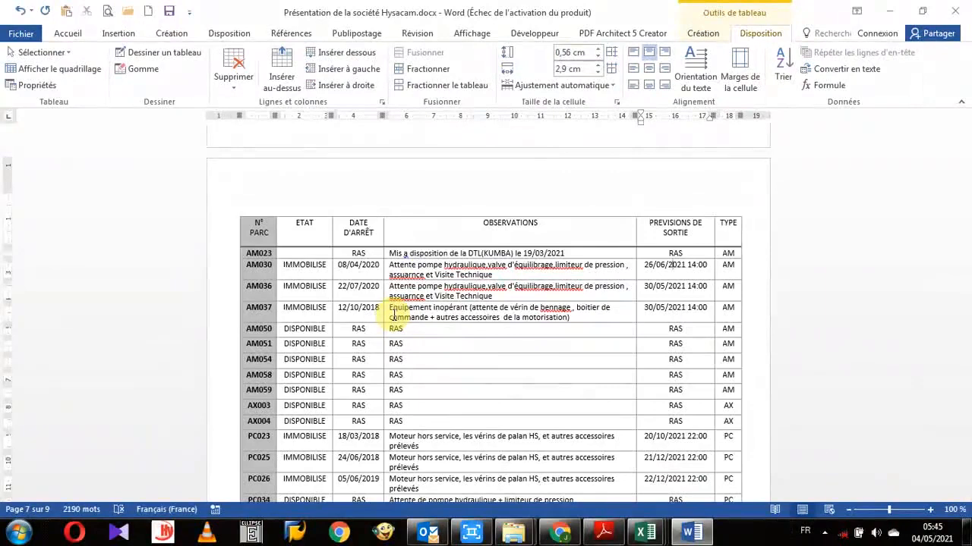
Step: Select the header row, try the left and right cell alignments, and centre its text both horizontally and vertically
click(259, 234)
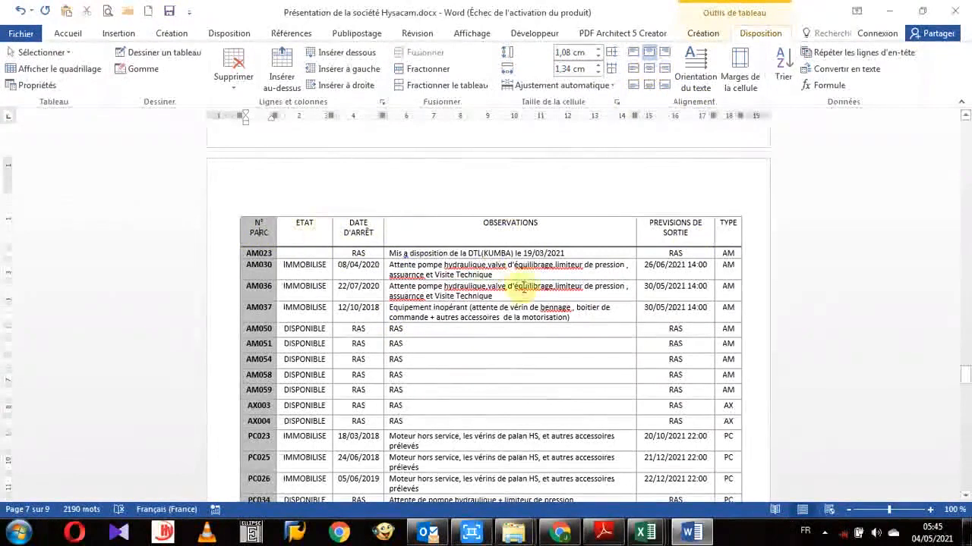
click(218, 240)
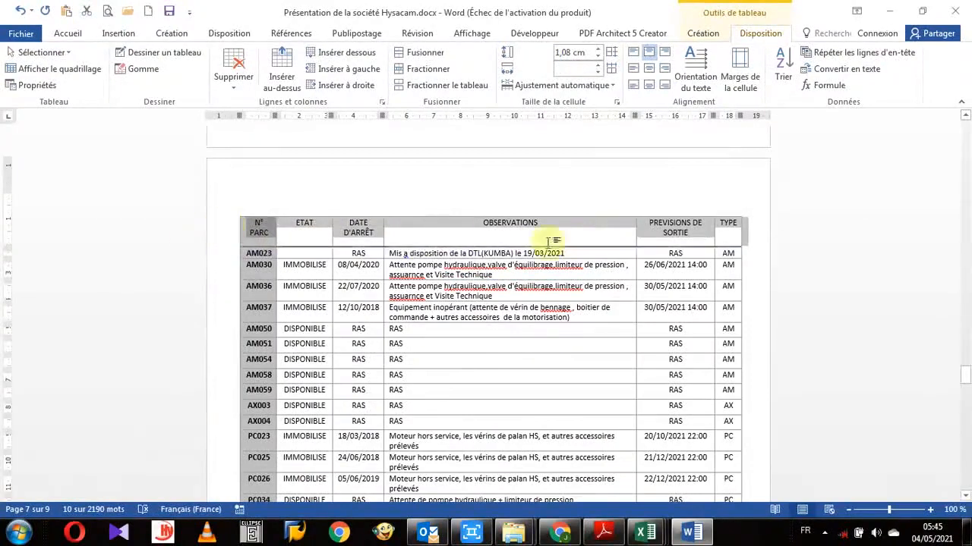
click(654, 68)
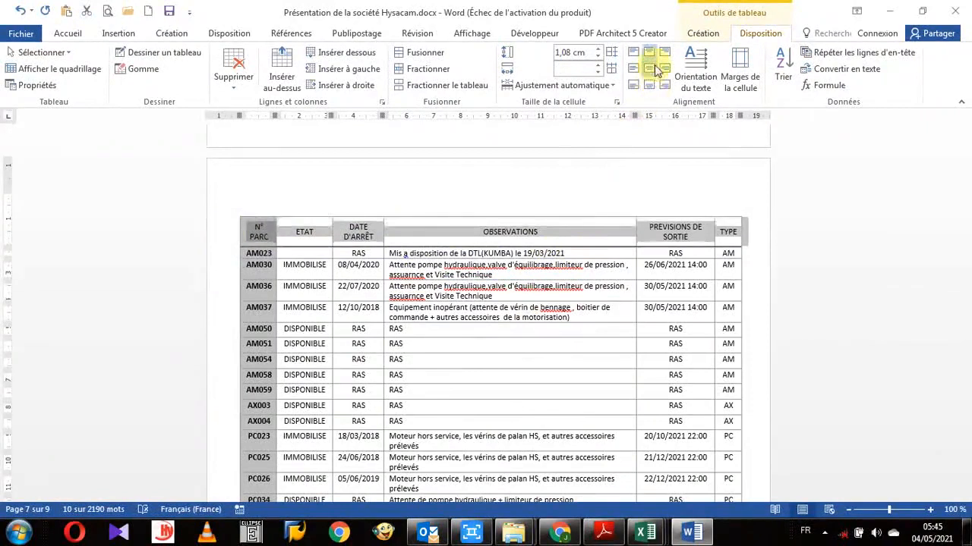
click(640, 74)
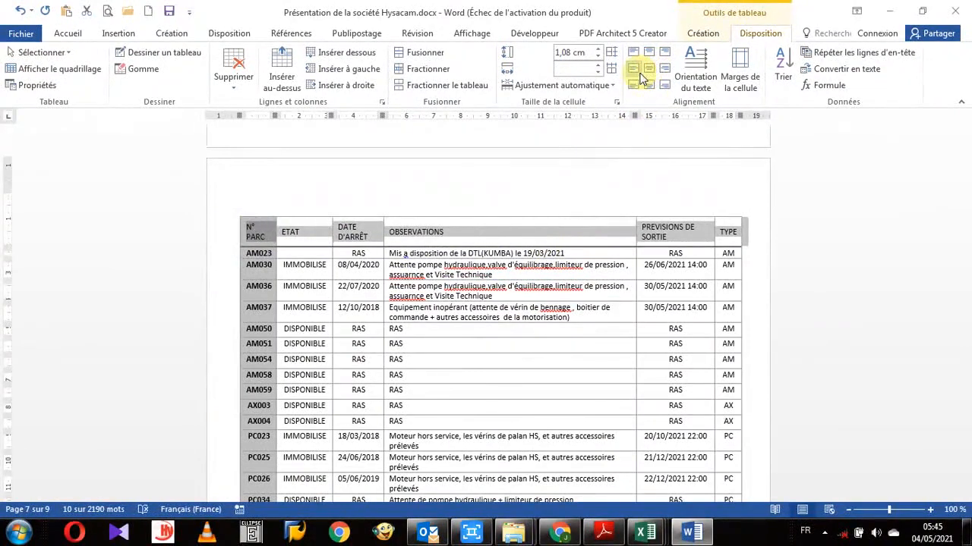
click(665, 73)
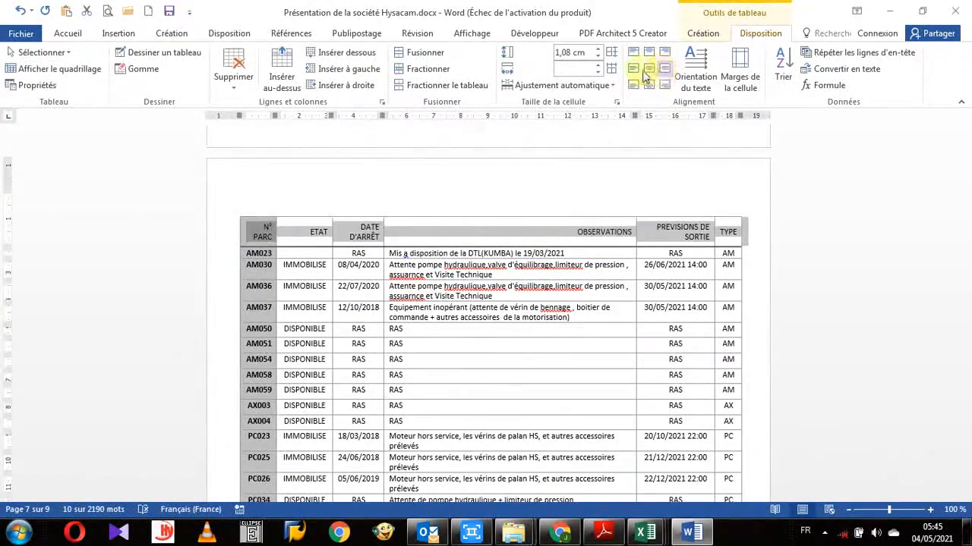
click(648, 70)
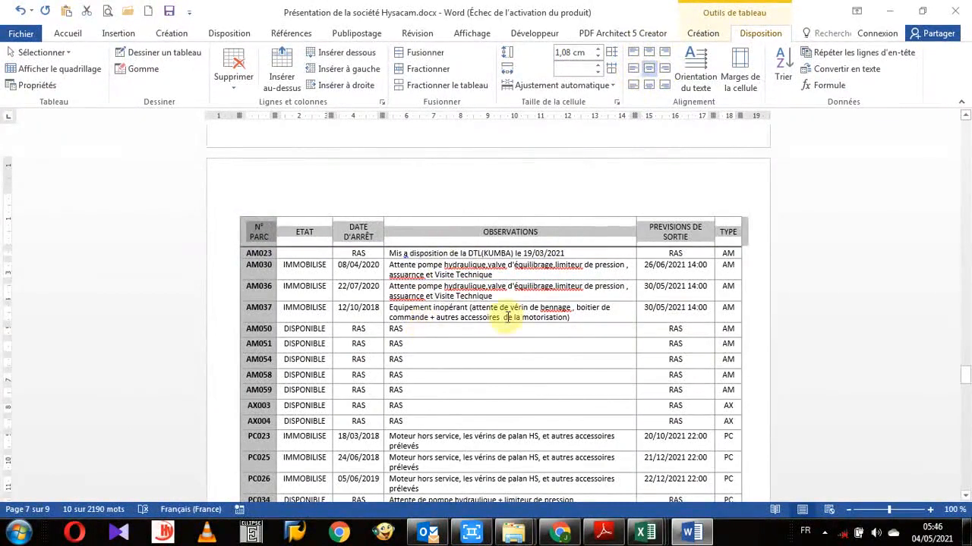
click(507, 317)
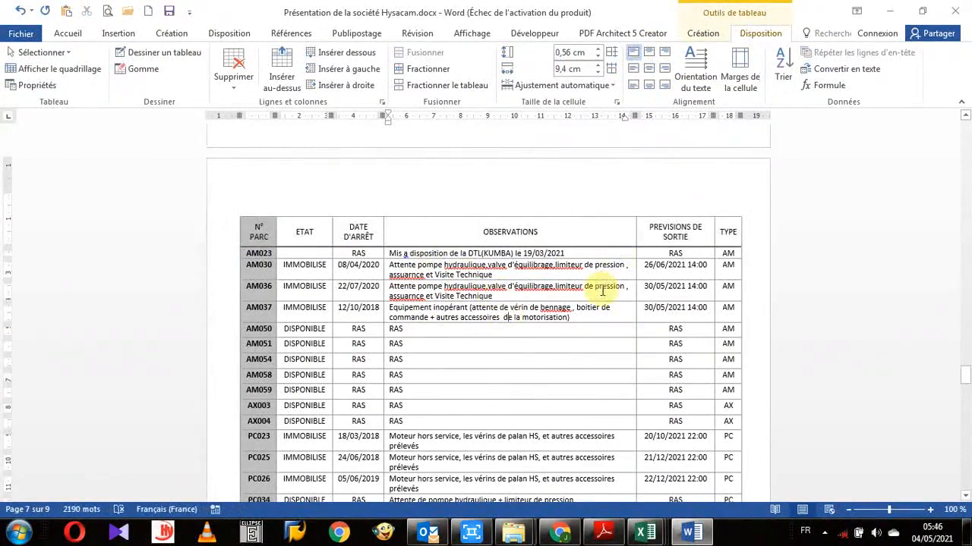
Step: Examine the row height and column width settings for the AM037 observations cell in the table properties, and close them without changes
scroll(635, 324, down, 6)
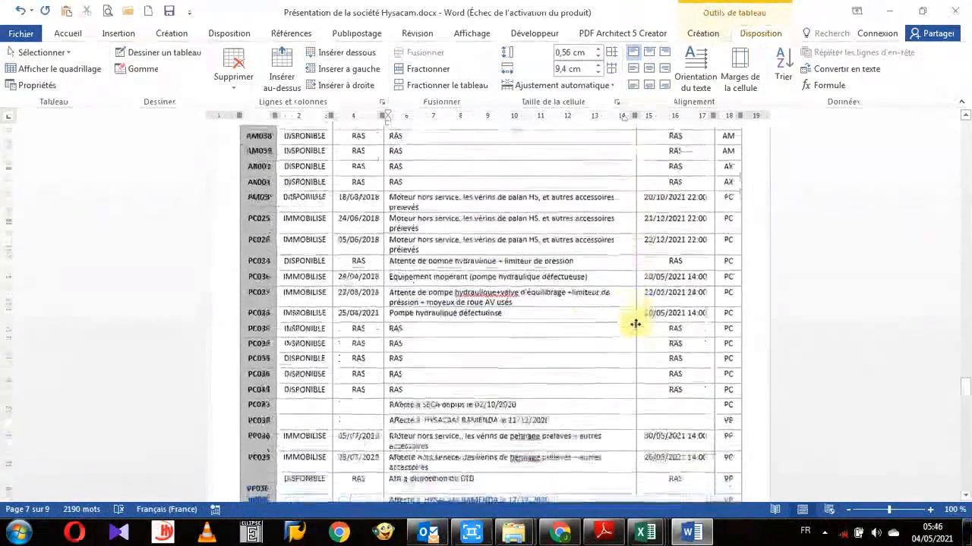
scroll(635, 324, down, 6)
scroll(635, 324, up, 4)
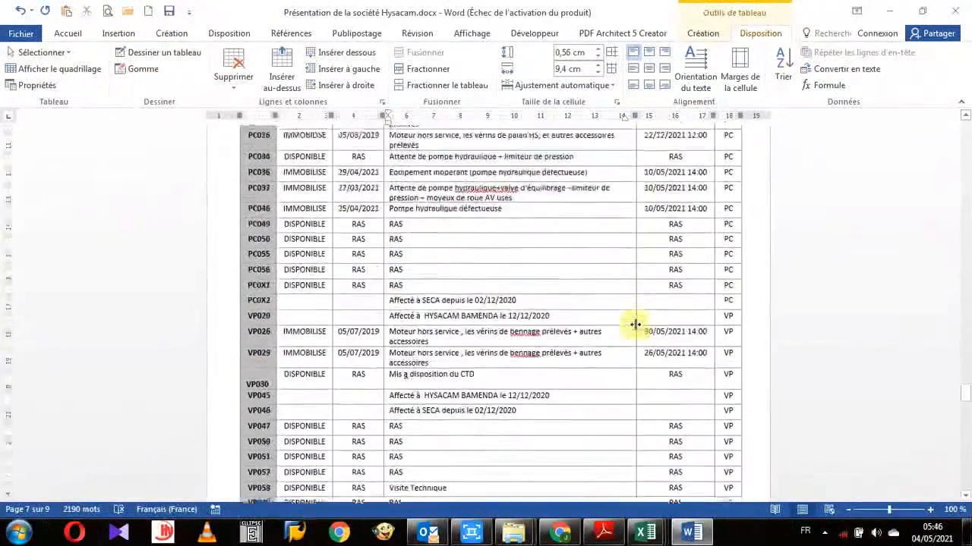
scroll(635, 324, up, 12)
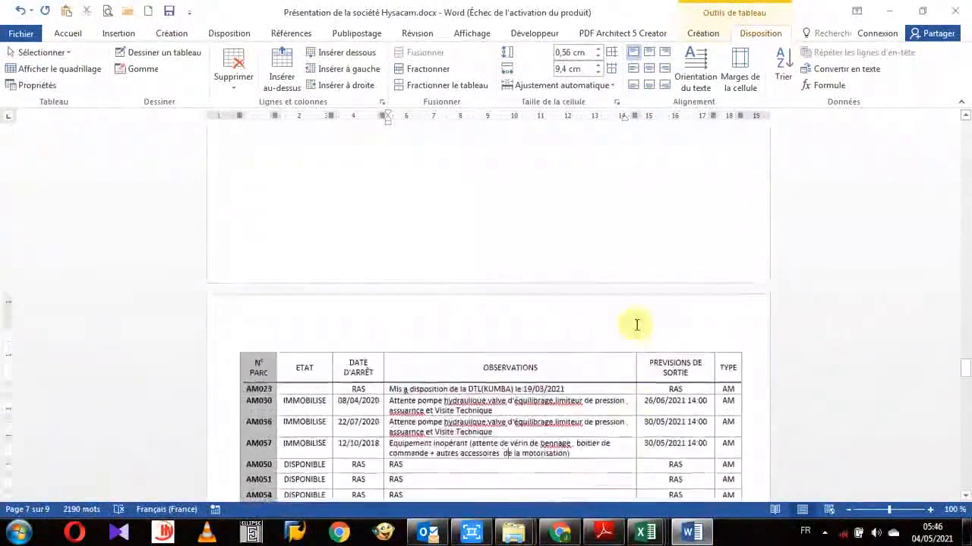
scroll(637, 325, down, 7)
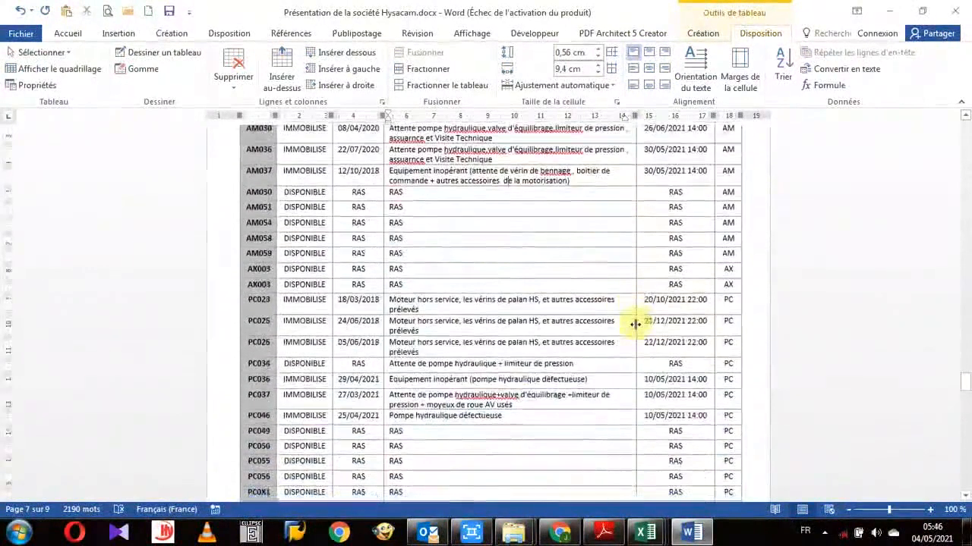
scroll(603, 342, up, 3)
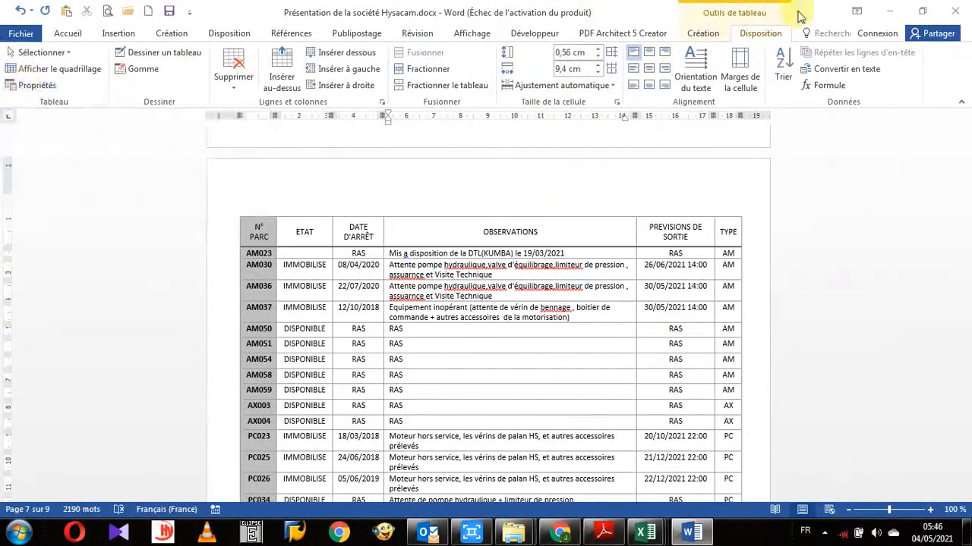
click(33, 86)
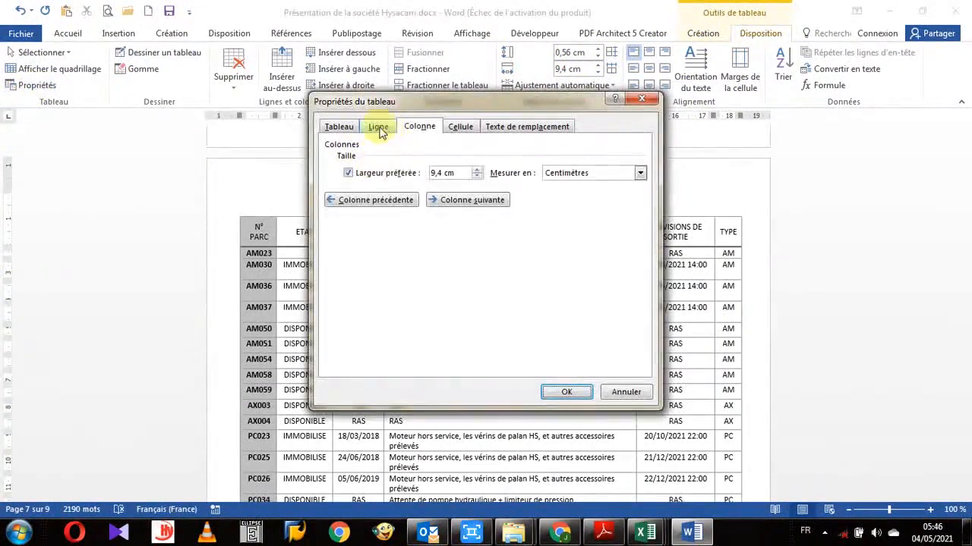
click(379, 129)
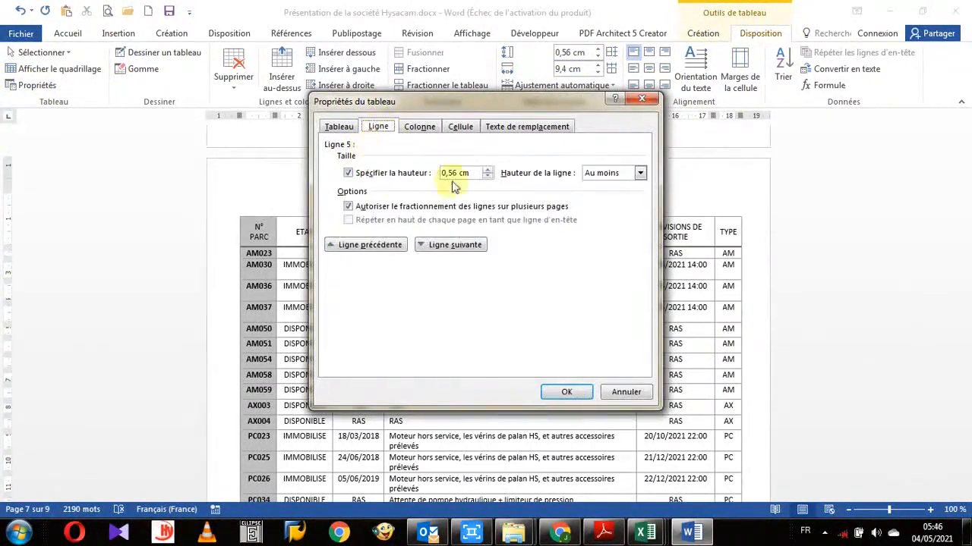
click(411, 131)
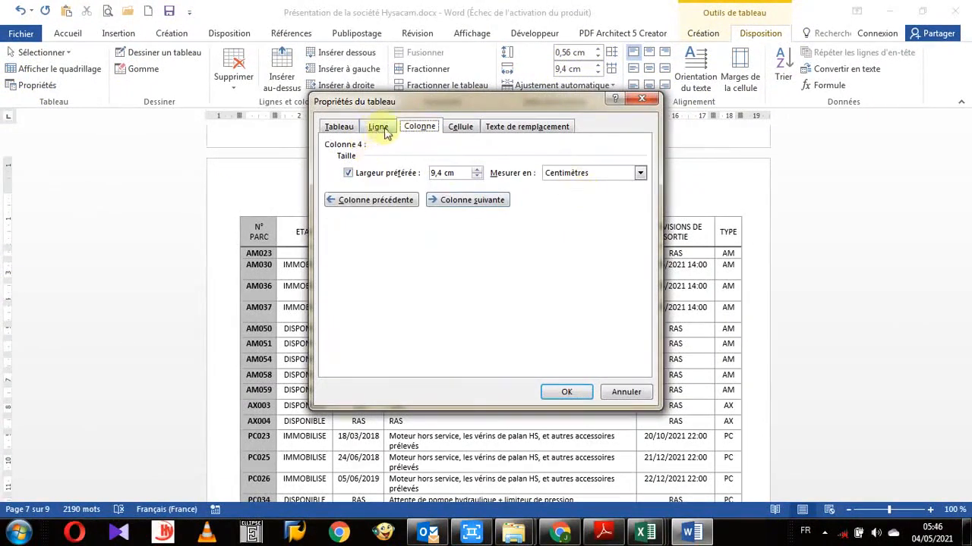
click(380, 129)
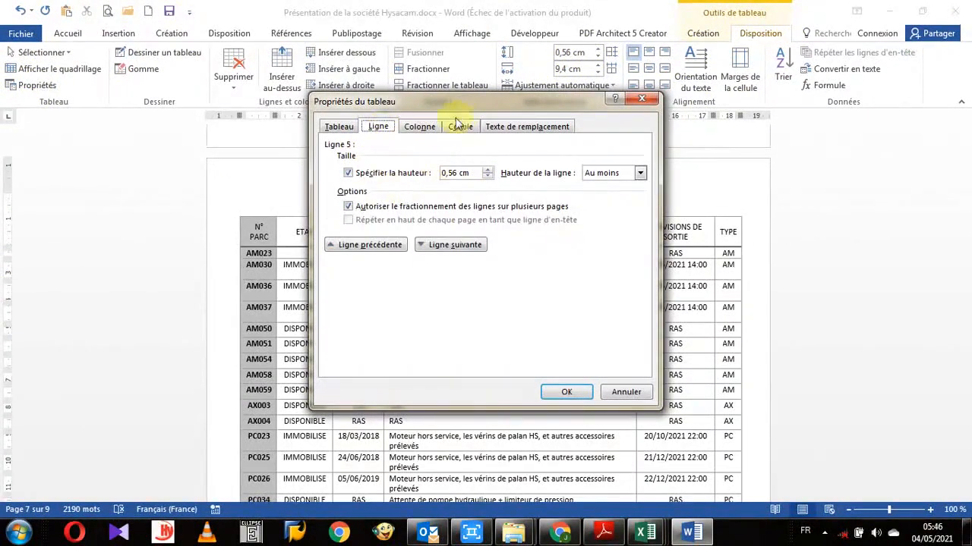
click(630, 393)
right_click(403, 315)
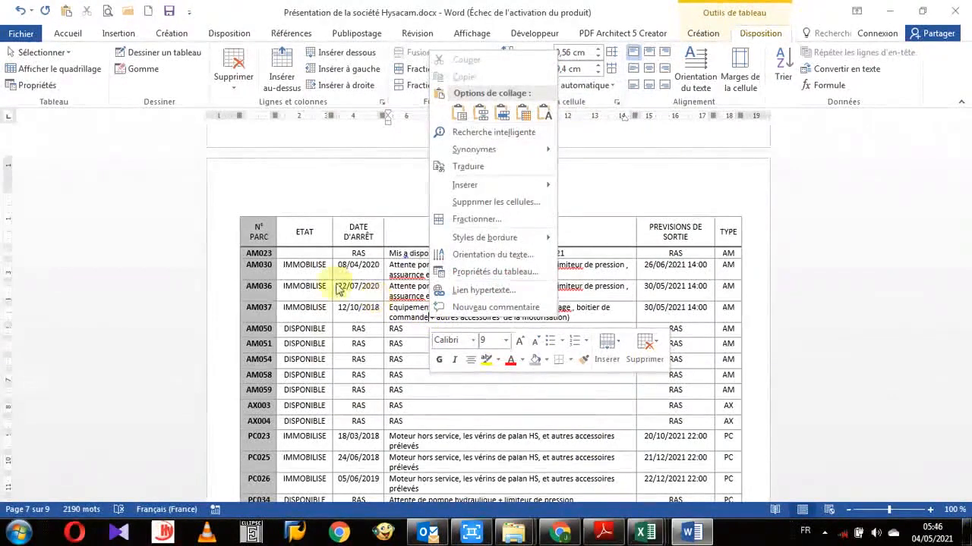
click(495, 272)
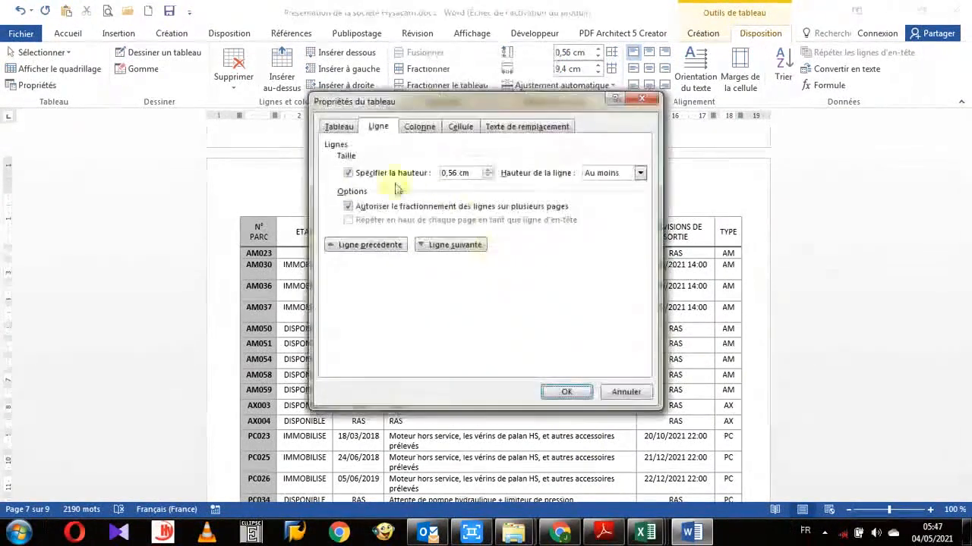
click(641, 99)
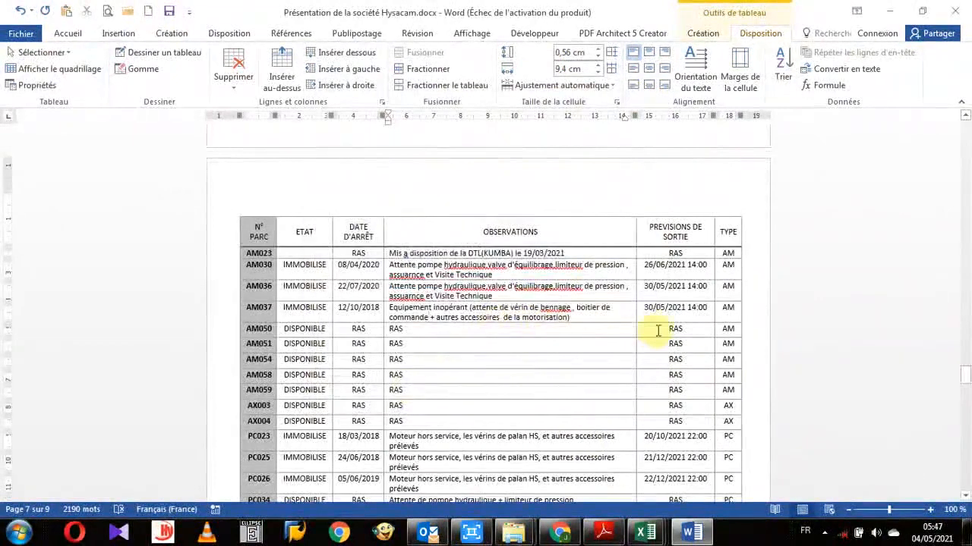
Step: Look over the resized table from its header row onto the following page, and bring up the text formatting options
scroll(658, 329, down, 3)
scroll(523, 290, up, 3)
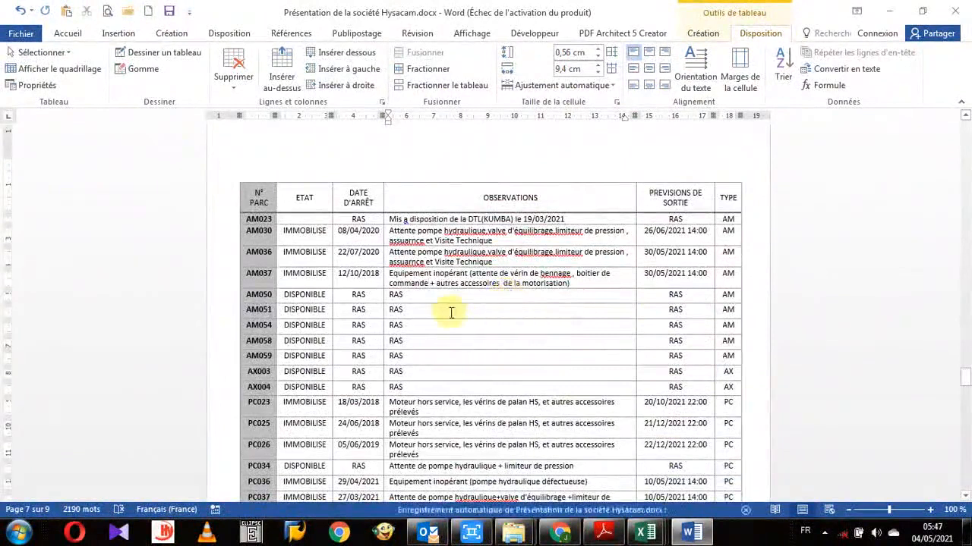
scroll(527, 331, down, 12)
scroll(526, 331, down, 6)
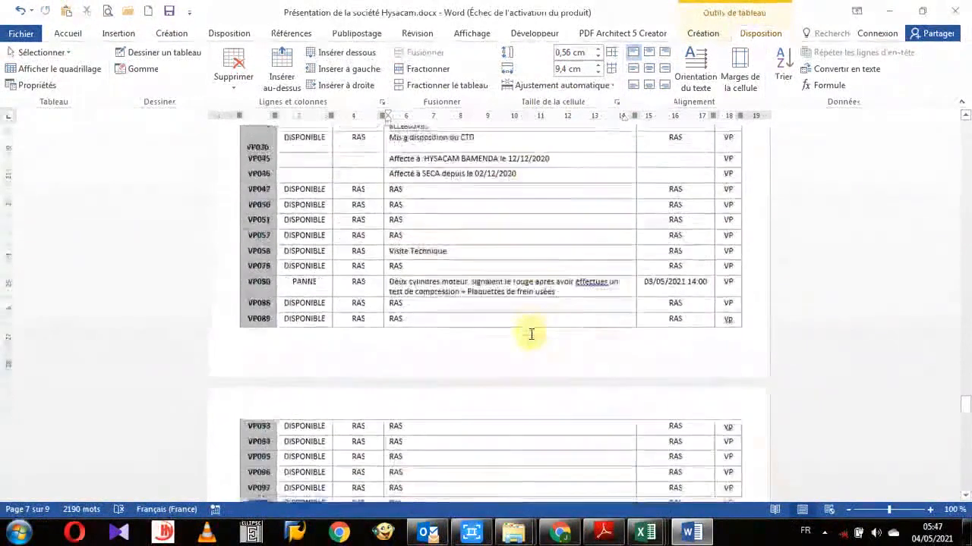
scroll(527, 331, up, 8)
scroll(531, 325, up, 10)
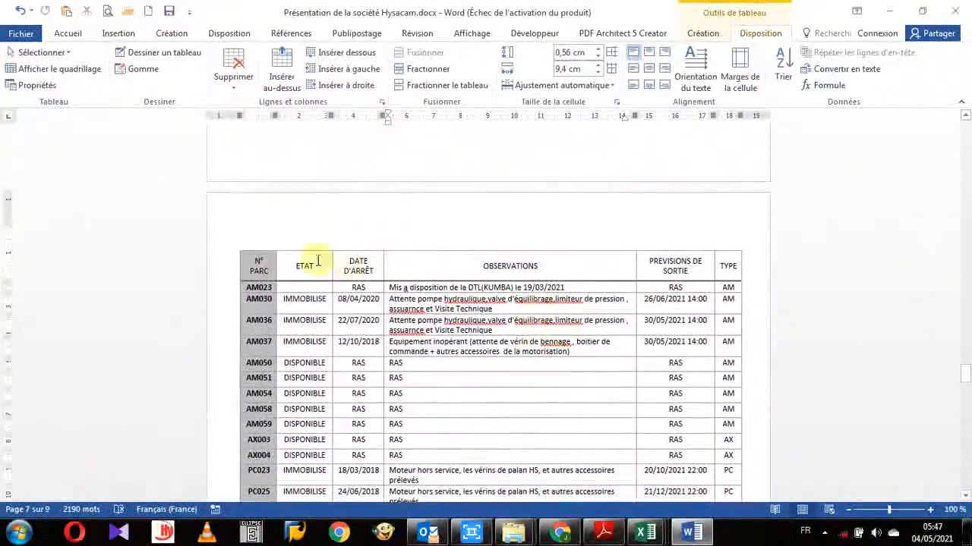
click(68, 33)
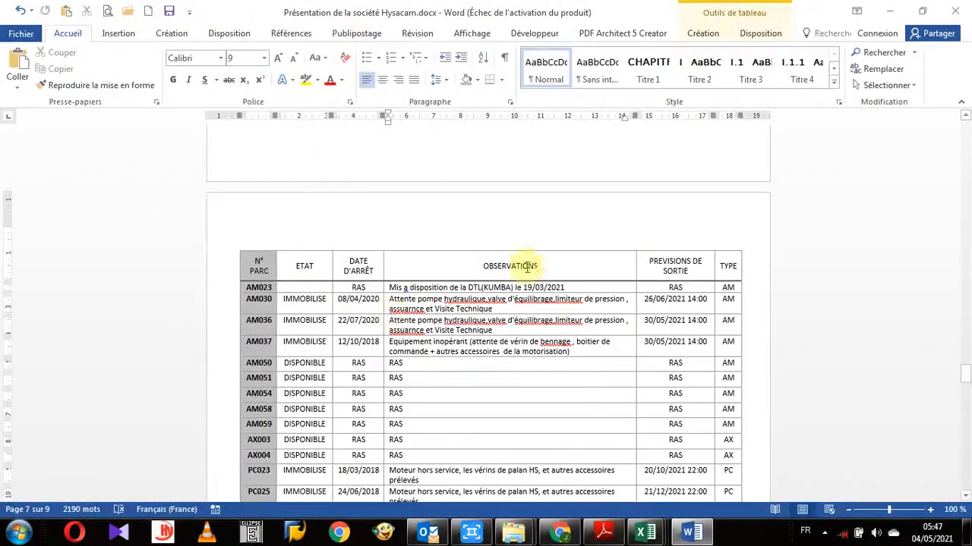
Step: Insert a blank row between the AM023 and AM030 rows directly from the table's edge
scroll(569, 280, down, 3)
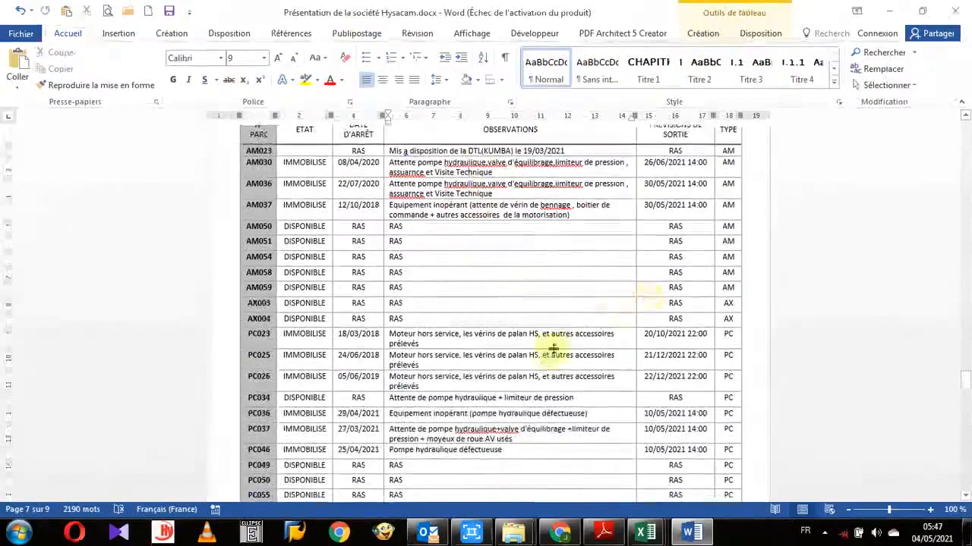
scroll(414, 311, up, 3)
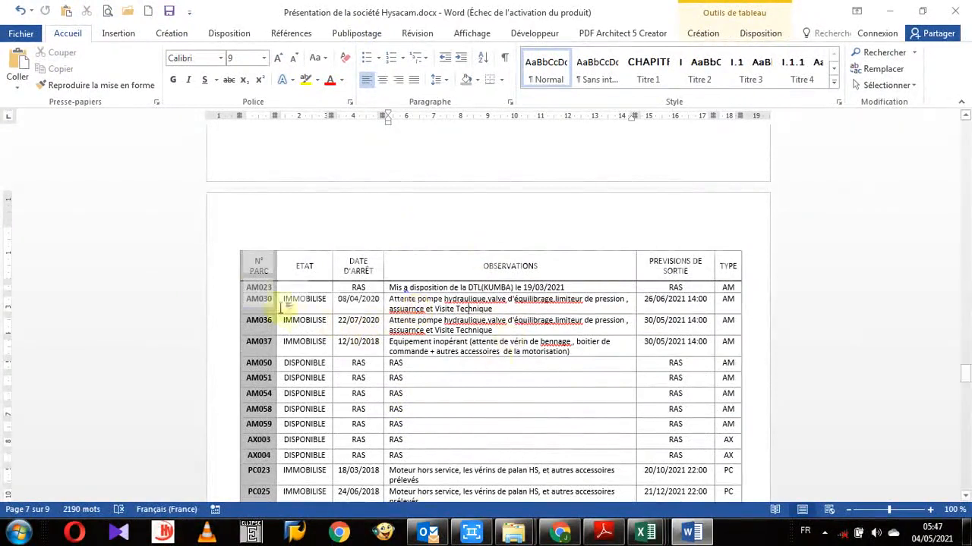
mouse_move(233, 301)
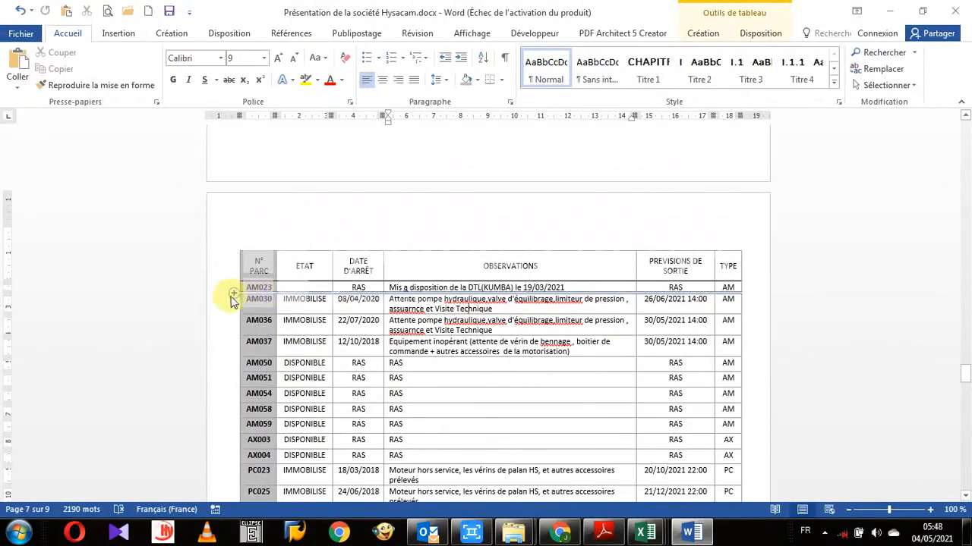
click(234, 298)
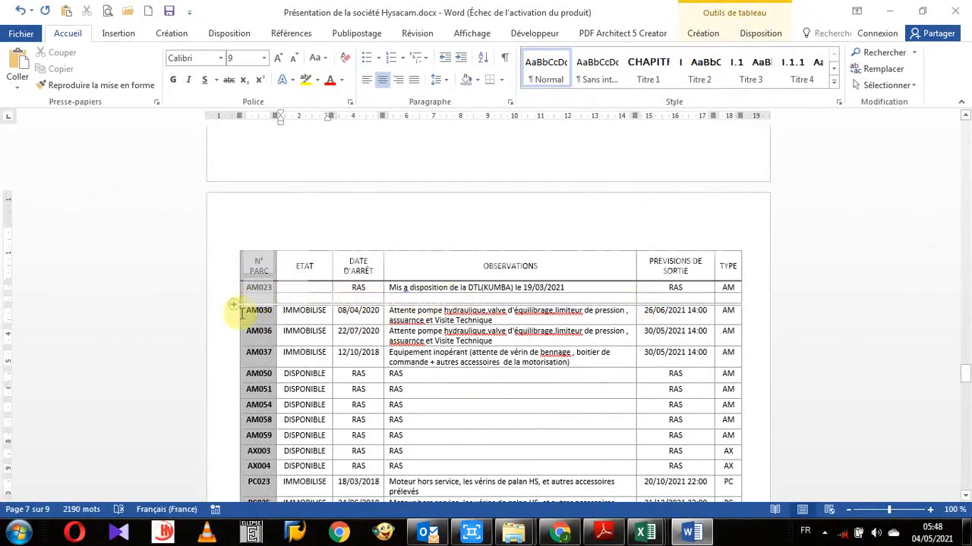
Step: Insert a blank column between ETAT and DATE D'ARRÊT, and undo both the column and the row insertion
click(333, 245)
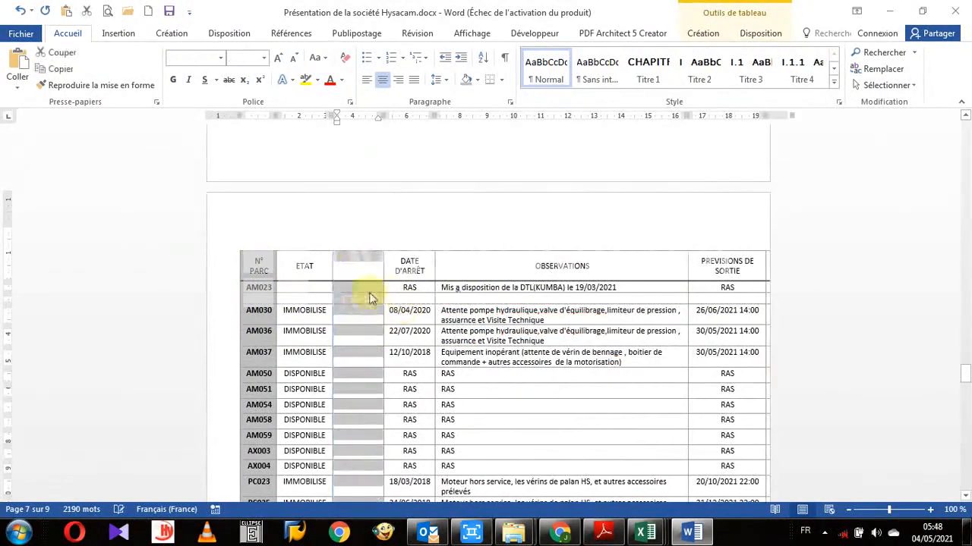
click(354, 319)
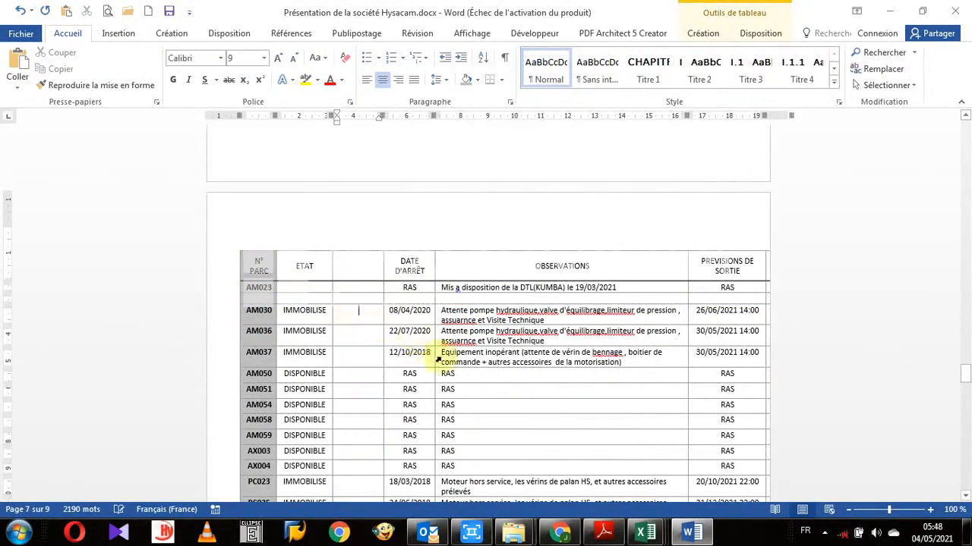
click(24, 14)
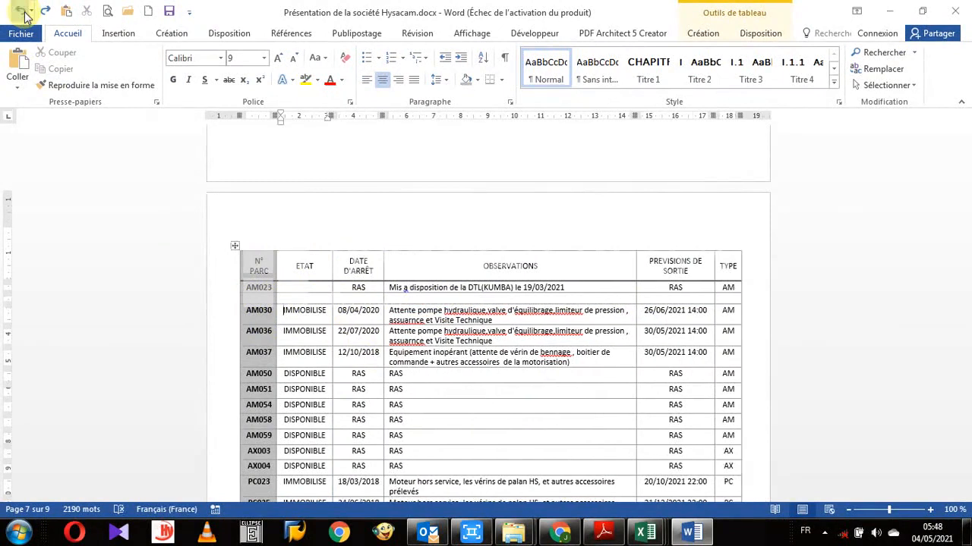
click(24, 14)
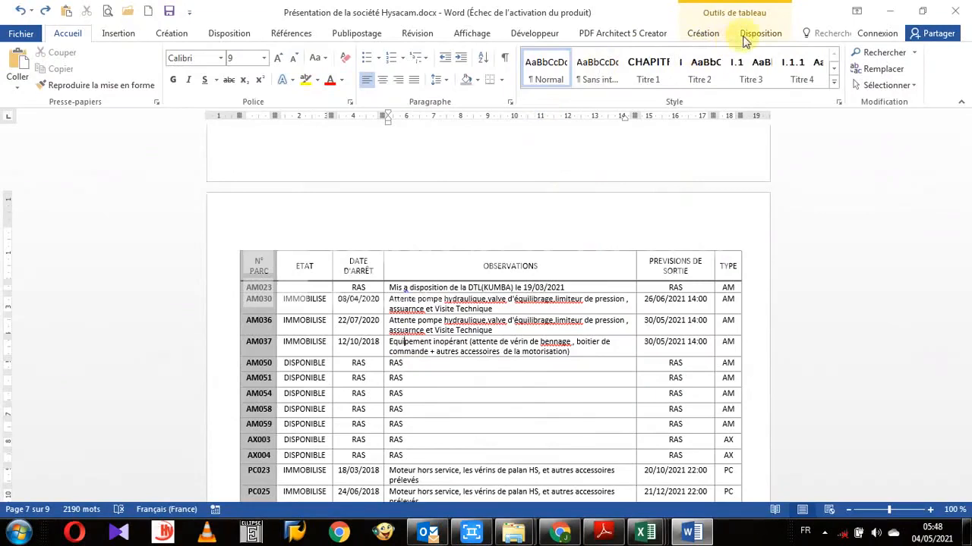
Step: Insert a blank row above the AM037 row using the table layout commands
click(729, 15)
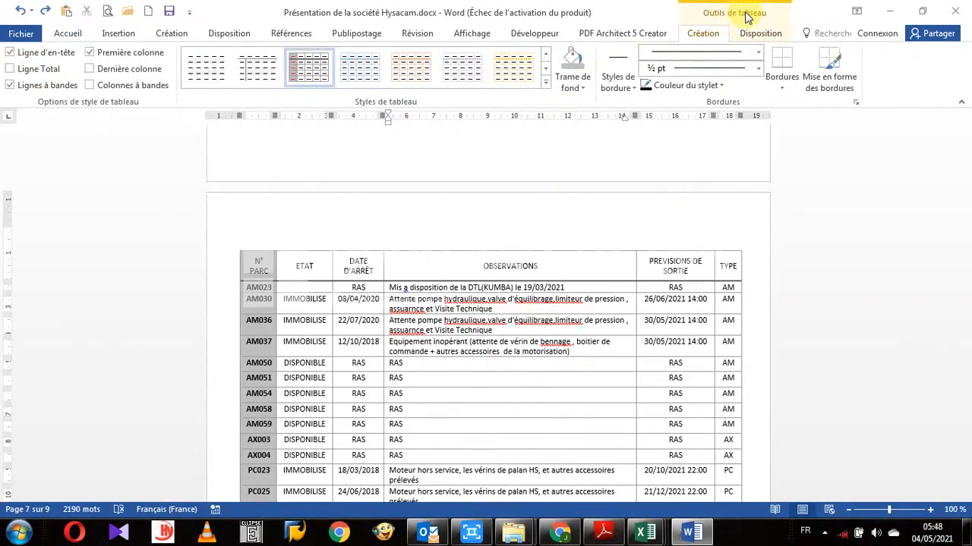
click(758, 34)
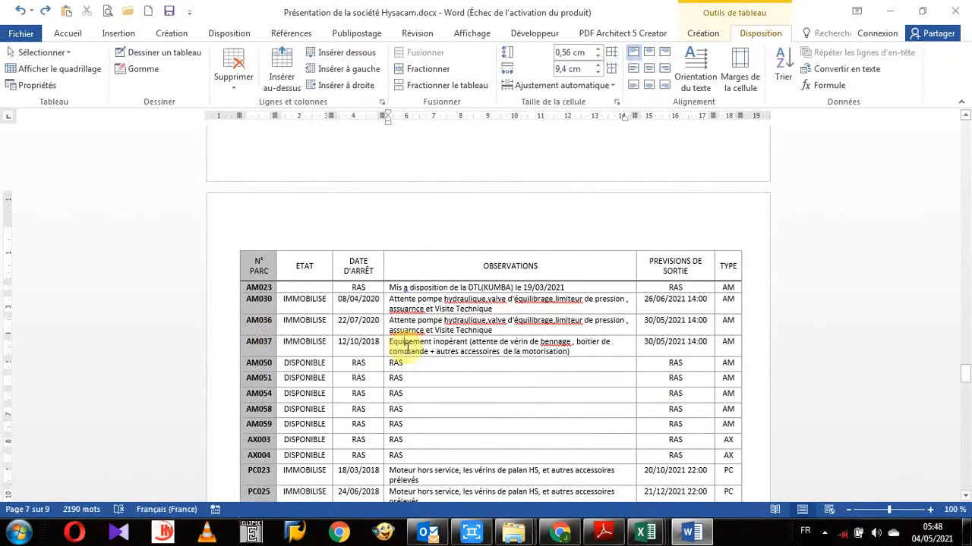
click(405, 345)
click(281, 73)
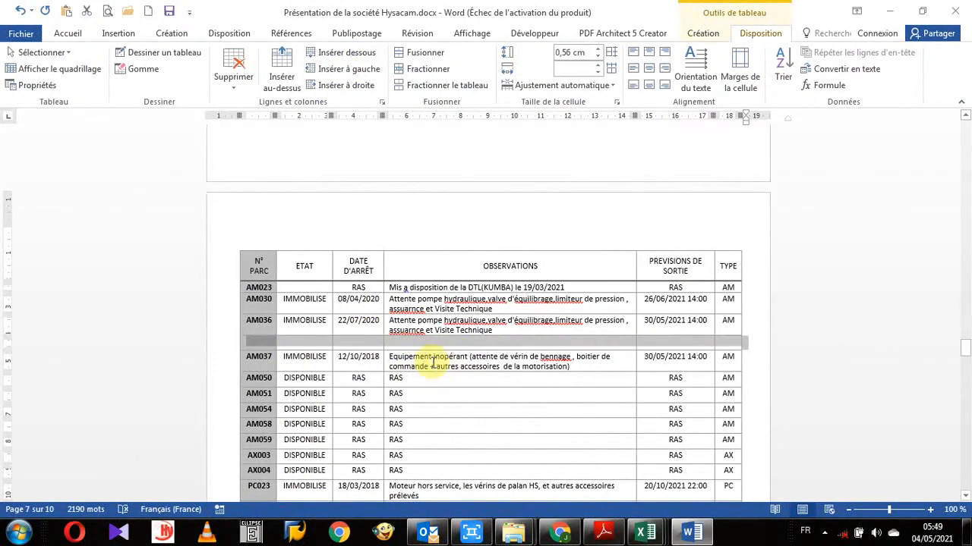
Step: Insert blank columns before the N° PARC column, and undo that insertion
click(340, 76)
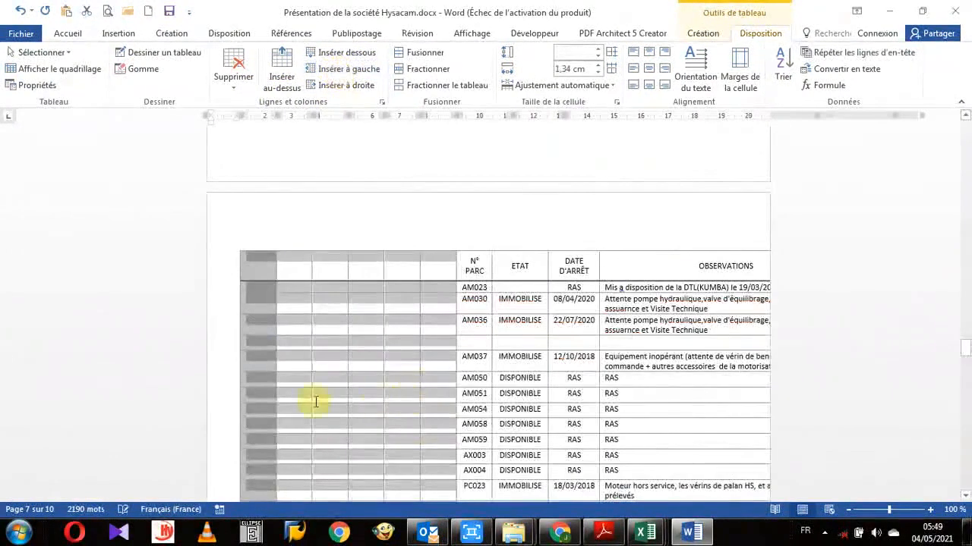
click(17, 14)
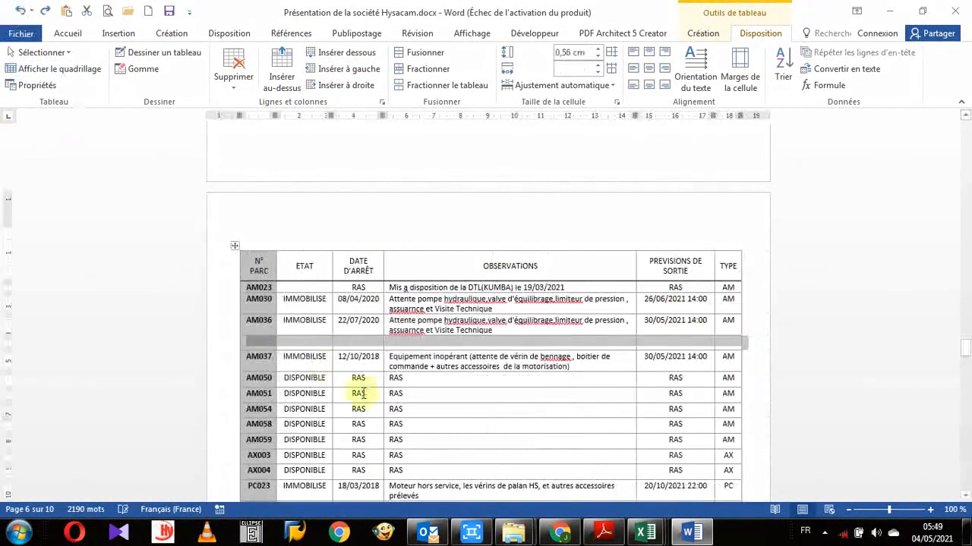
click(425, 387)
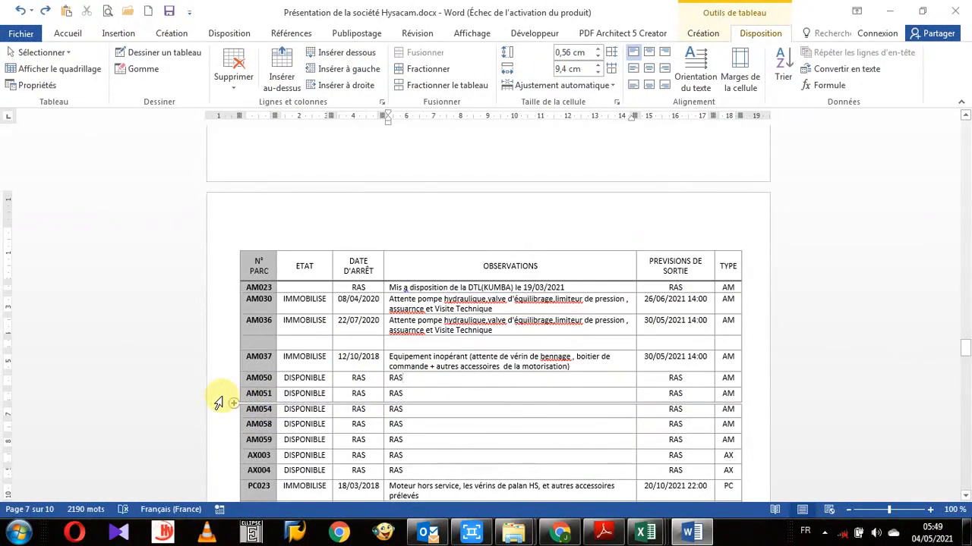
Step: Select the AM051 to AM059 rows, insert four blank rows above them, and undo these and the blank row above AM037
drag(218, 402, 219, 442)
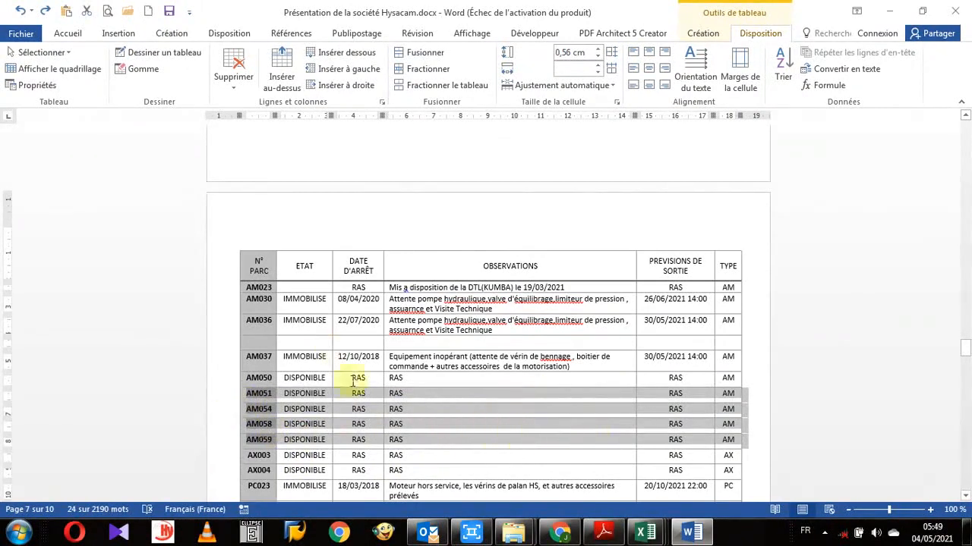
click(282, 76)
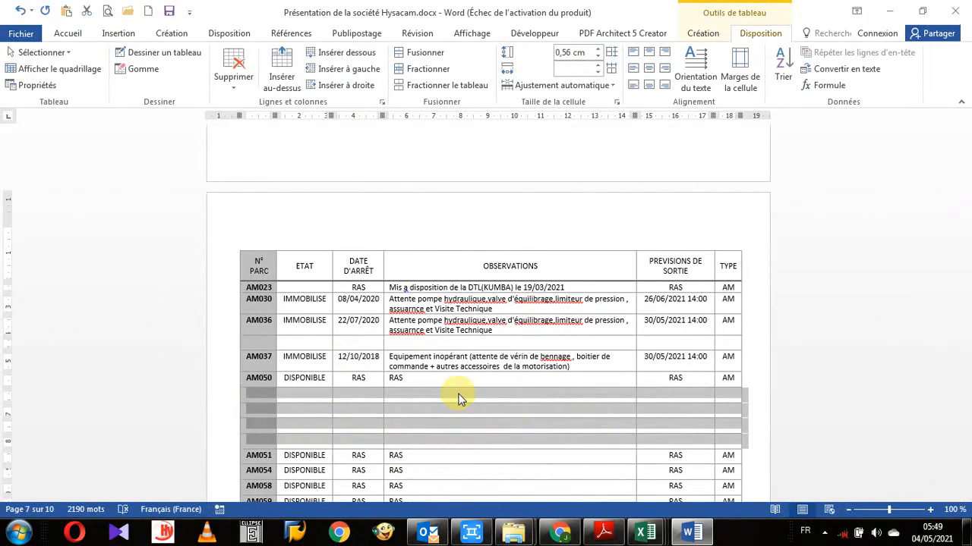
click(20, 11)
click(20, 10)
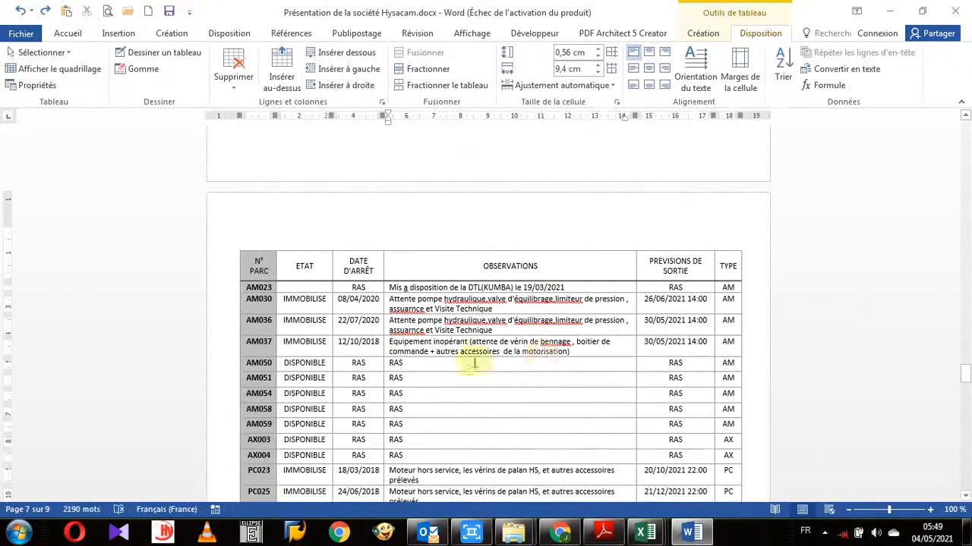
Step: Turn off the header row option (Ligne d'en-tête) in the table style options
scroll(468, 363, down, 2)
scroll(471, 357, up, 3)
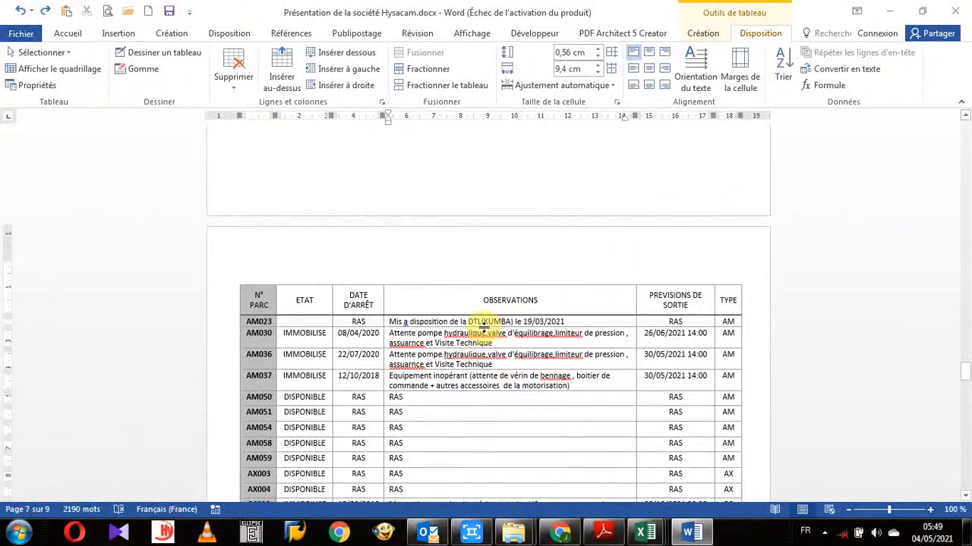
scroll(448, 356, down, 1)
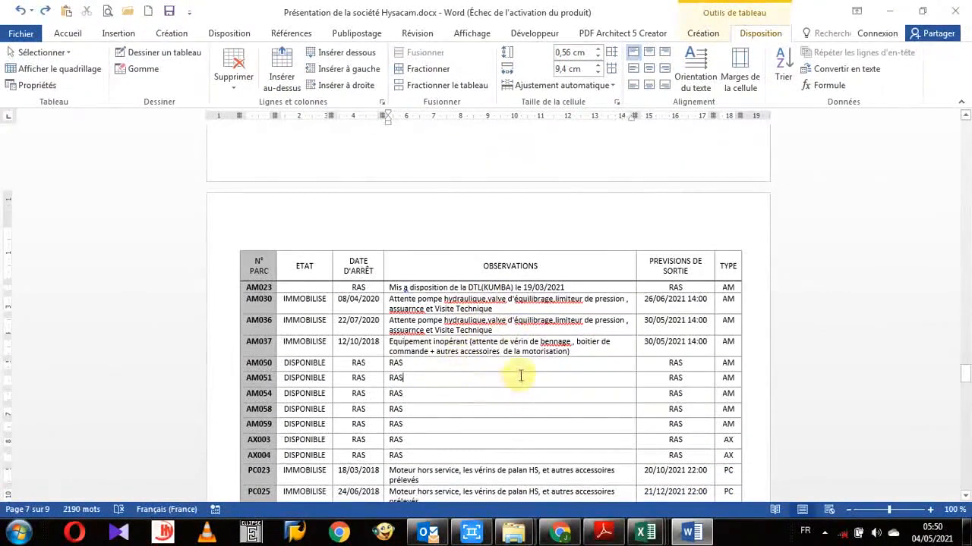
click(703, 34)
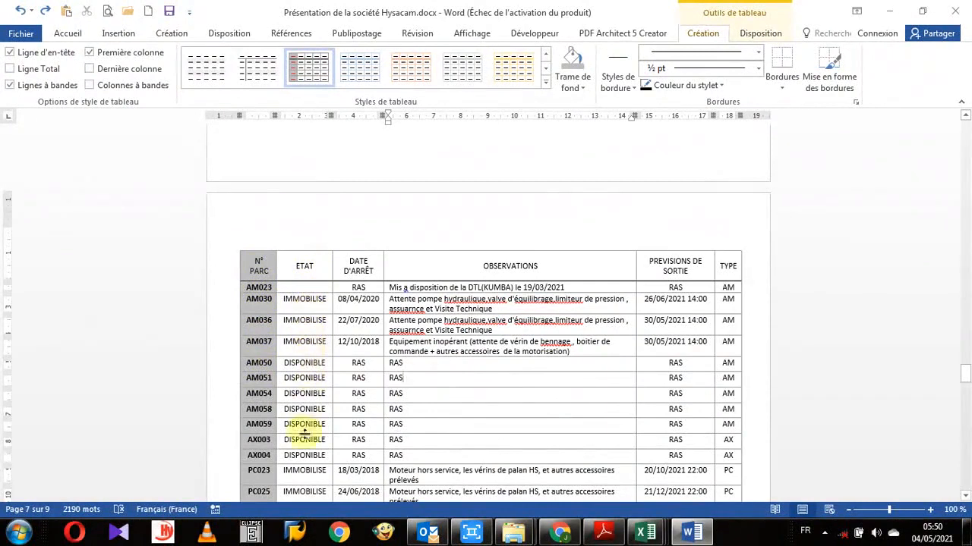
scroll(305, 432, down, 5)
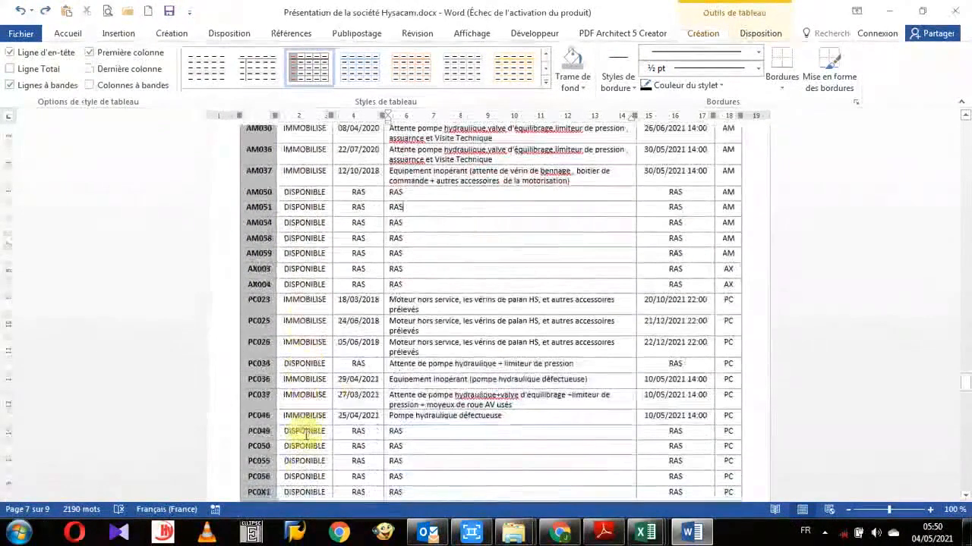
scroll(304, 432, up, 3)
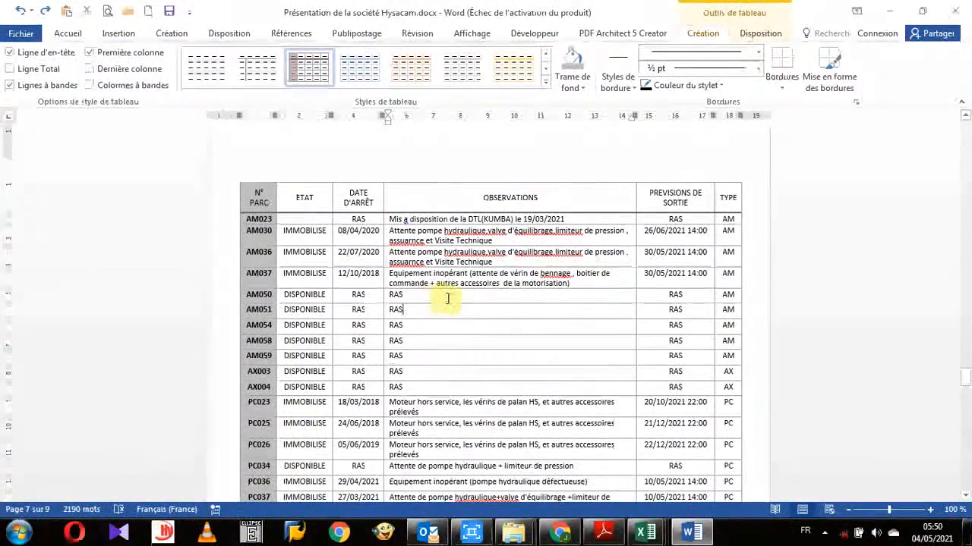
click(37, 54)
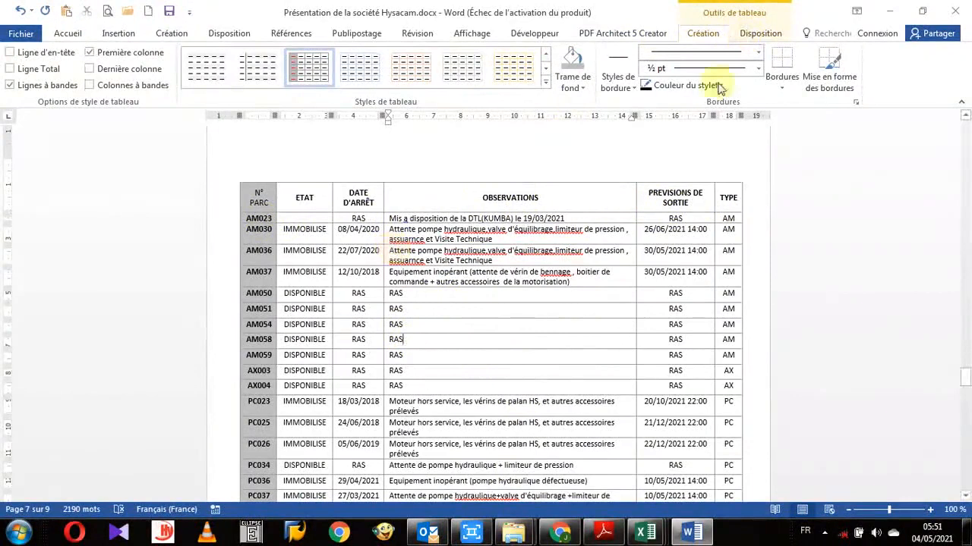
Step: Examine the table layout commands and the document's issue-checking options, and return to the table
click(760, 32)
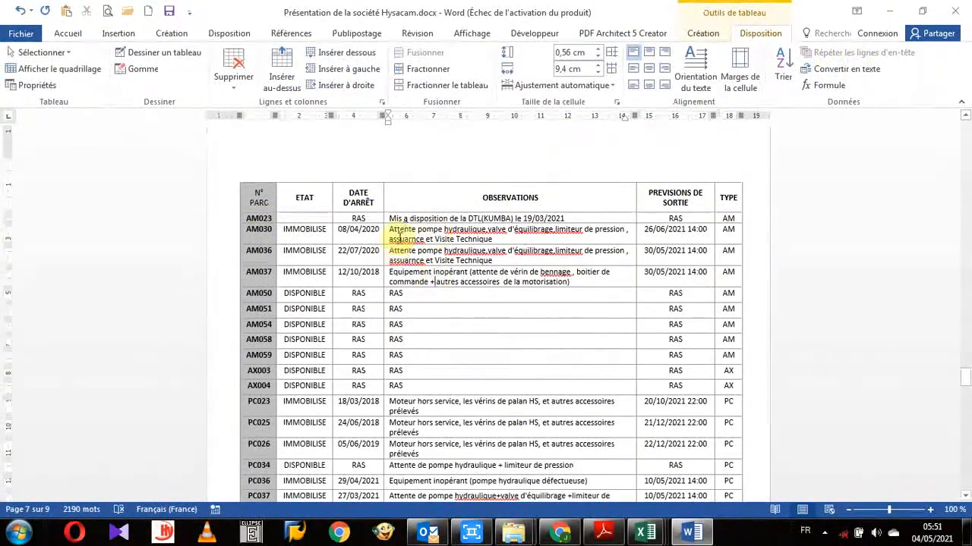
scroll(444, 239, up, 3)
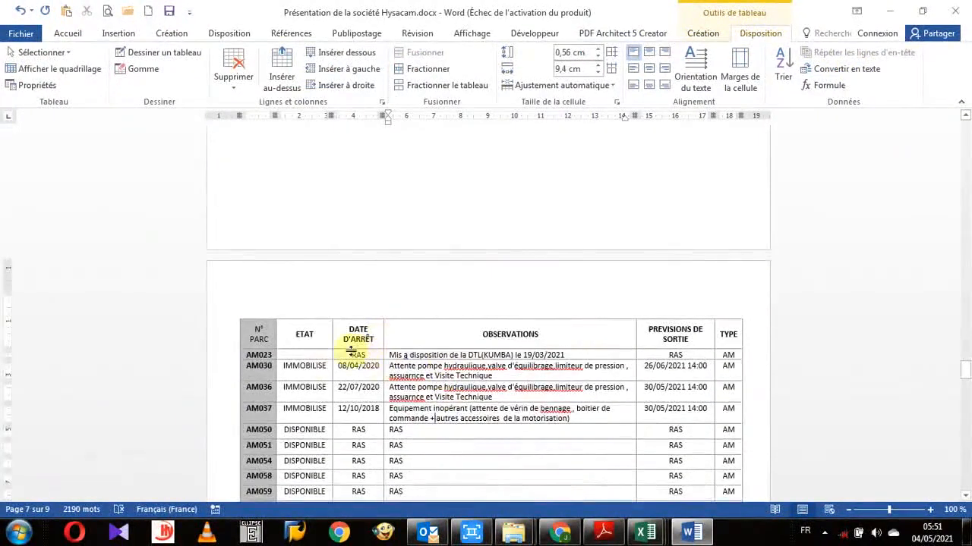
scroll(351, 351, down, 3)
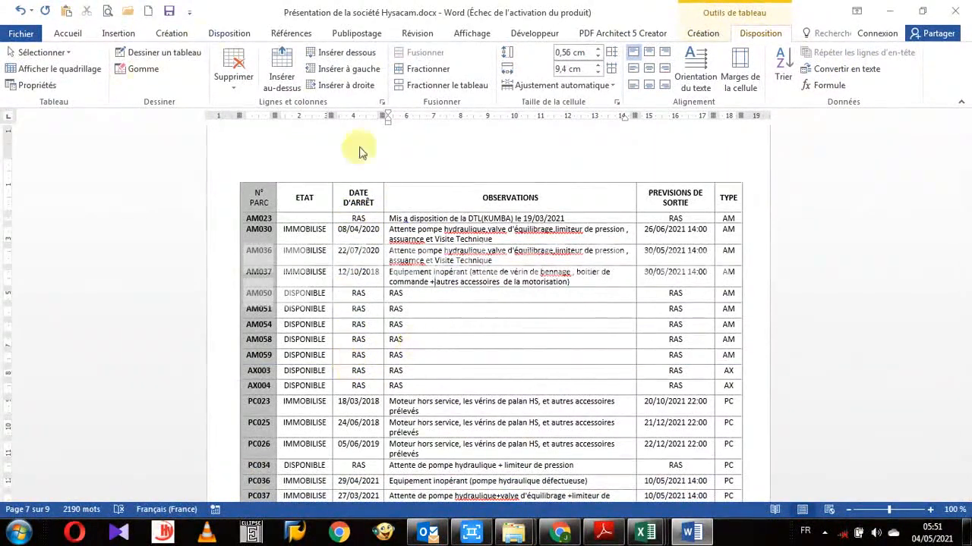
click(19, 33)
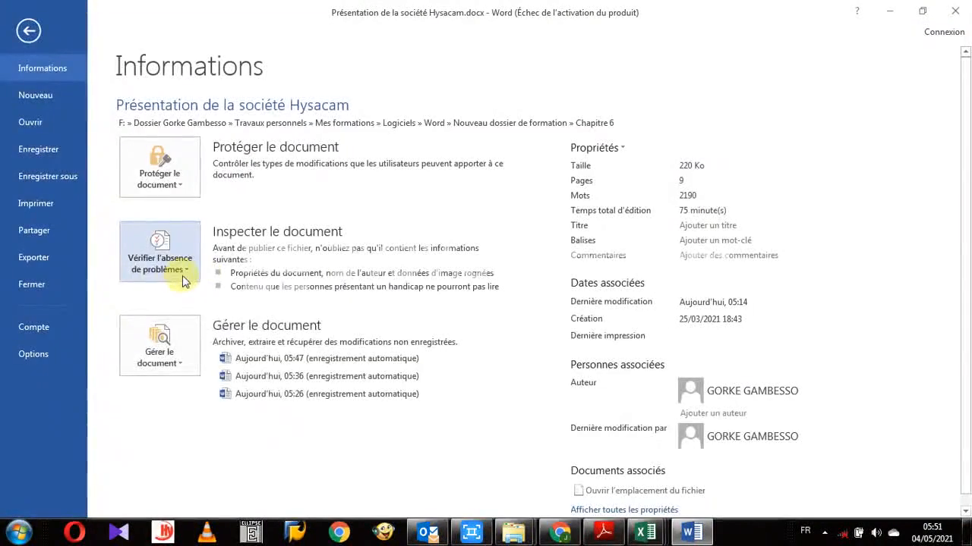
click(182, 273)
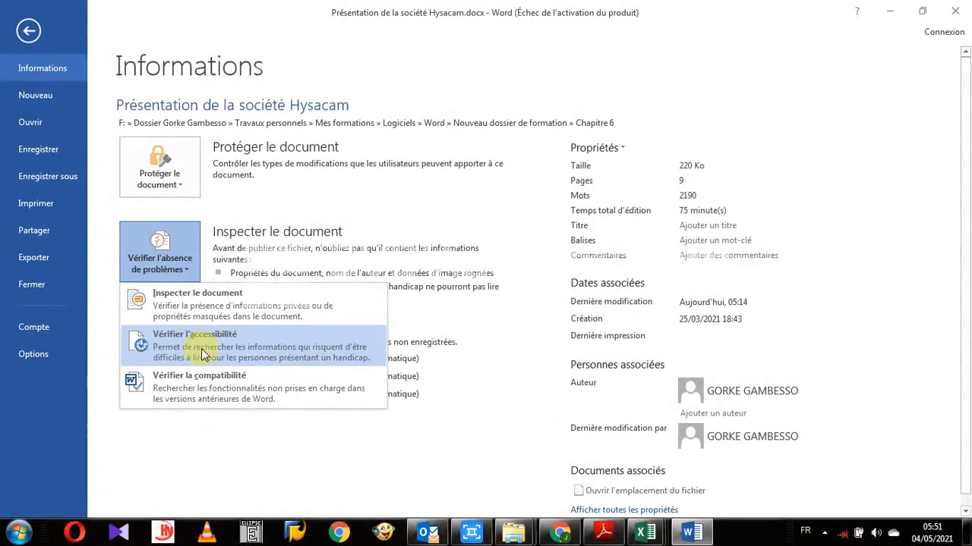
click(29, 31)
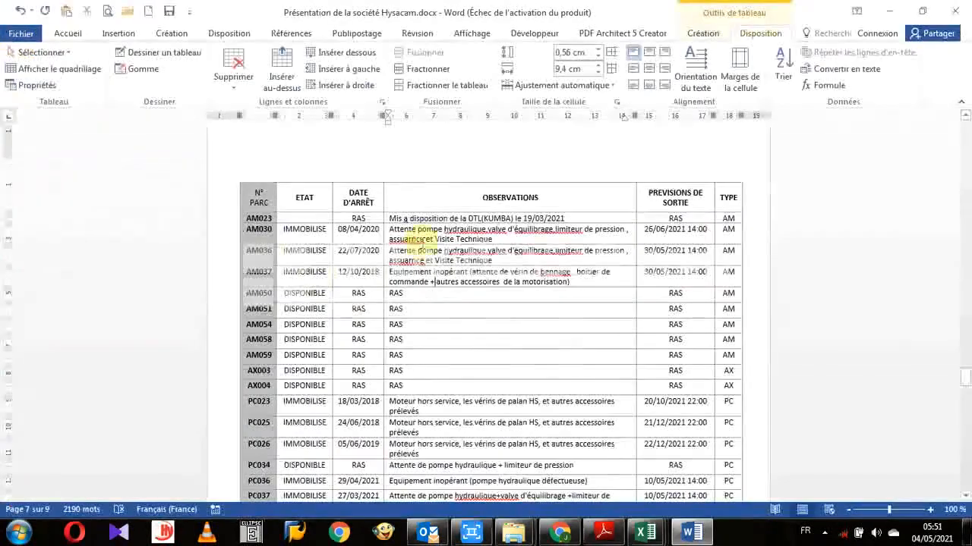
Step: Turn the table's header row option (Ligne d'en-tête) back on and check the top of the table on the following page
click(489, 247)
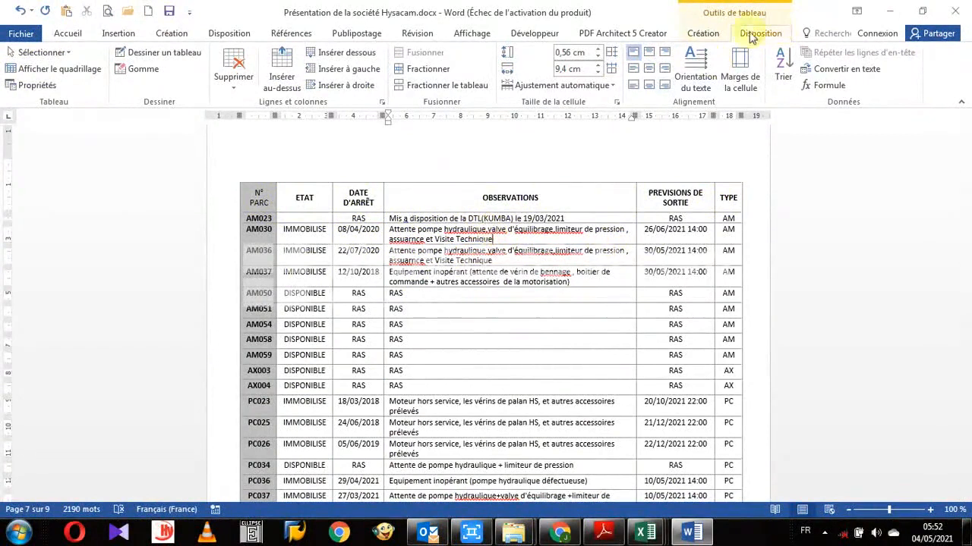
click(702, 34)
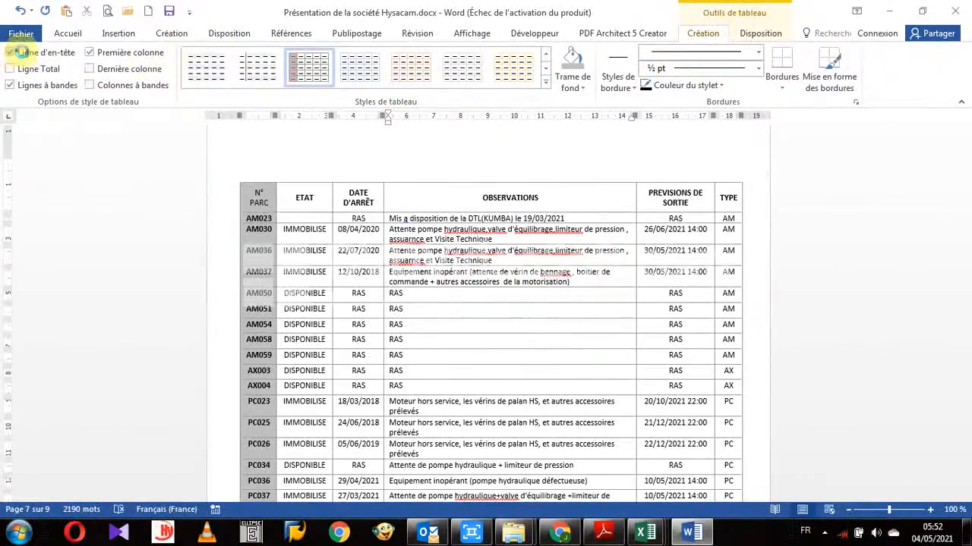
click(22, 51)
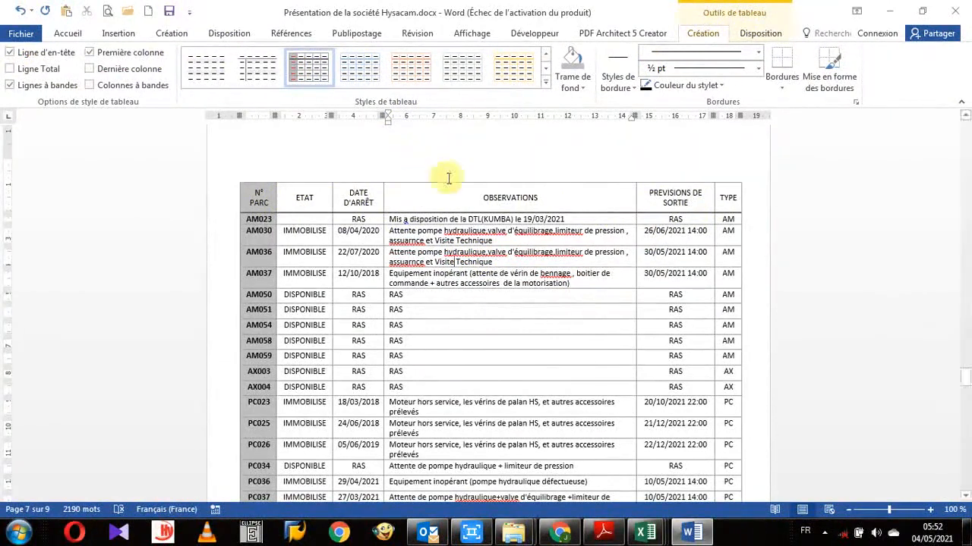
scroll(460, 330, down, 15)
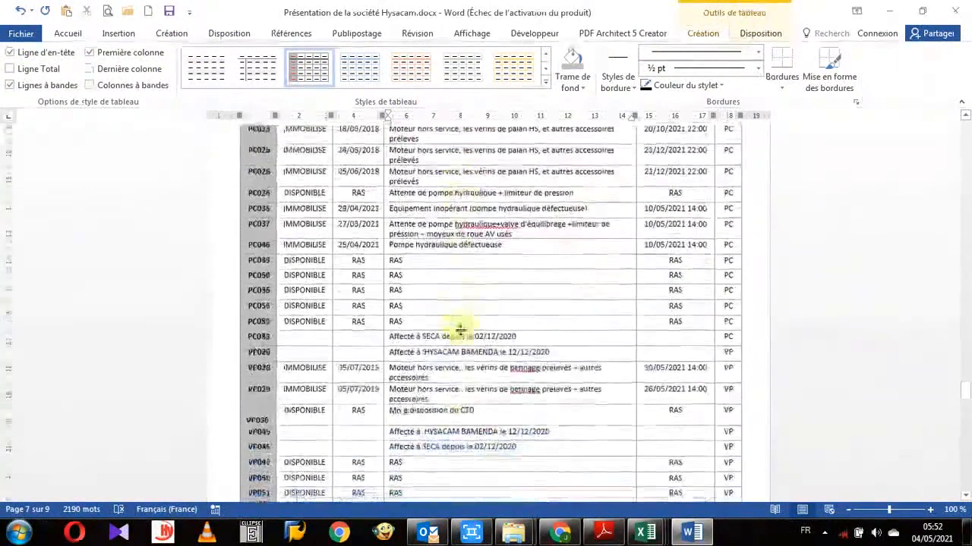
scroll(459, 330, down, 15)
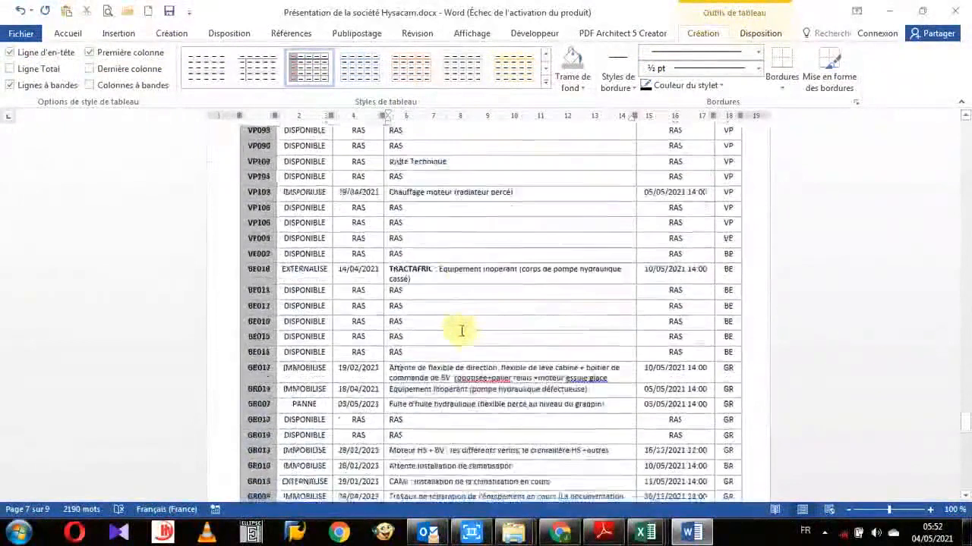
scroll(460, 330, down, 15)
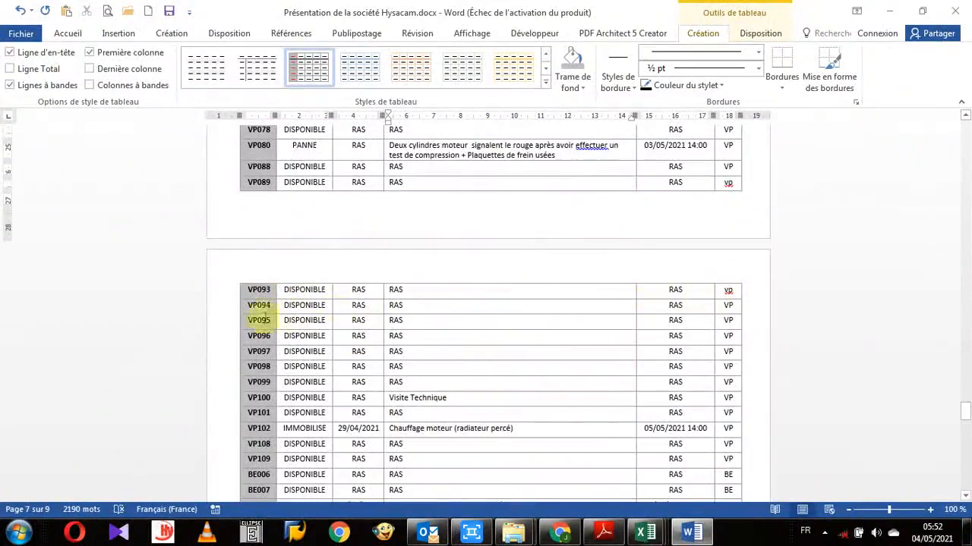
Step: Examine the top of each following page of the fleet table for the column headings, comparing with the table's first page
scroll(401, 351, up, 4)
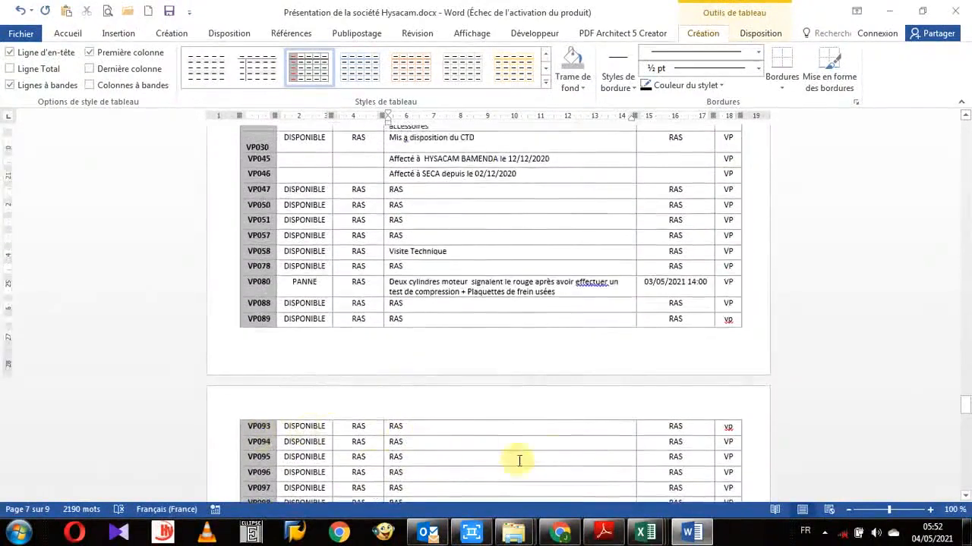
scroll(551, 451, down, 8)
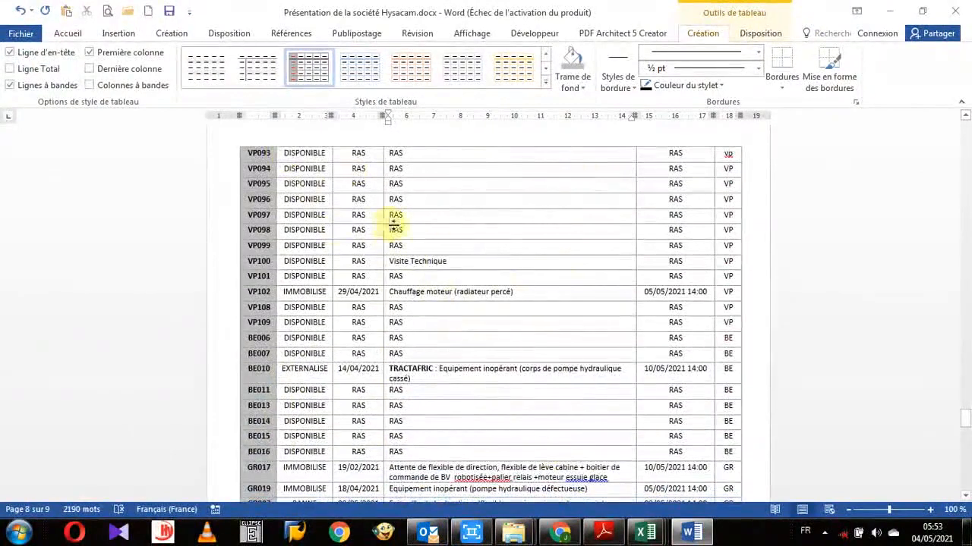
scroll(393, 292, up, 2)
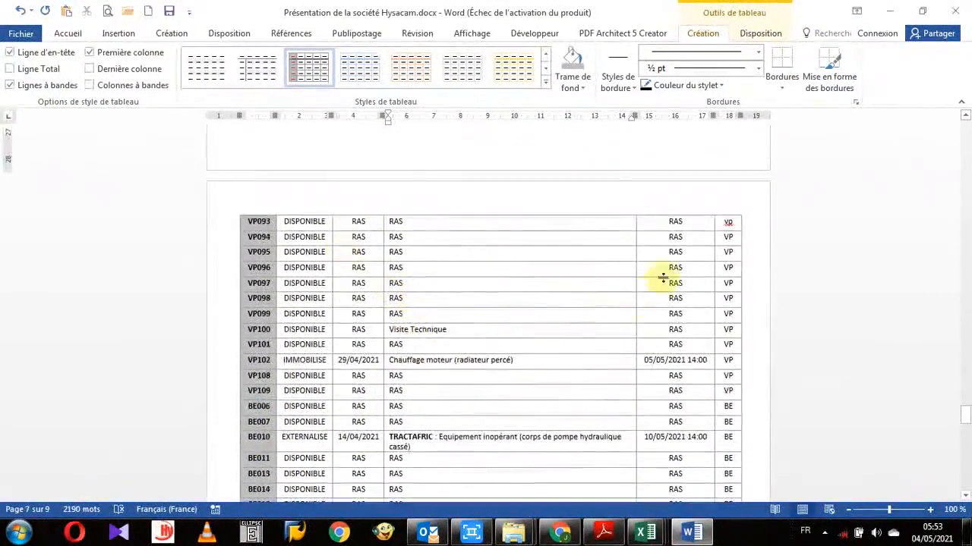
scroll(590, 319, down, 4)
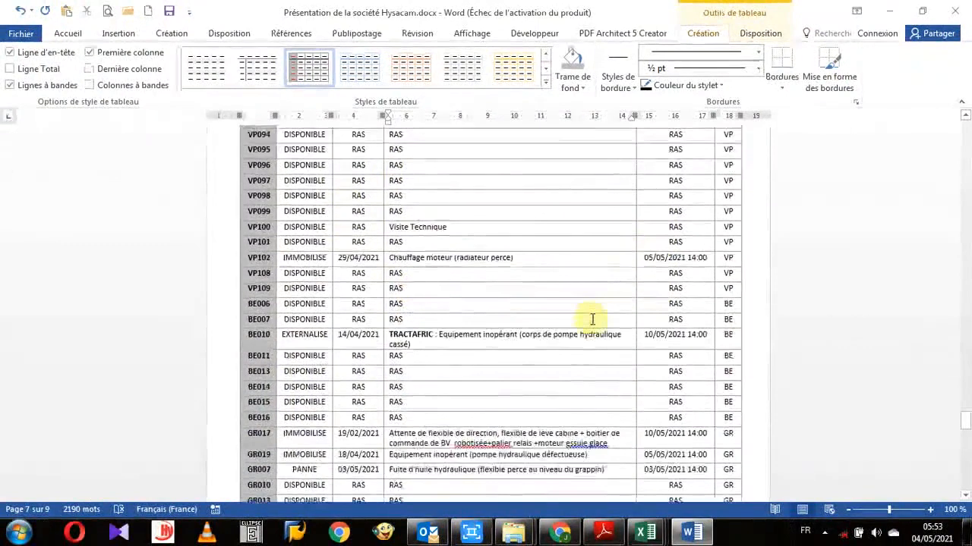
scroll(590, 318, up, 10)
scroll(589, 313, up, 20)
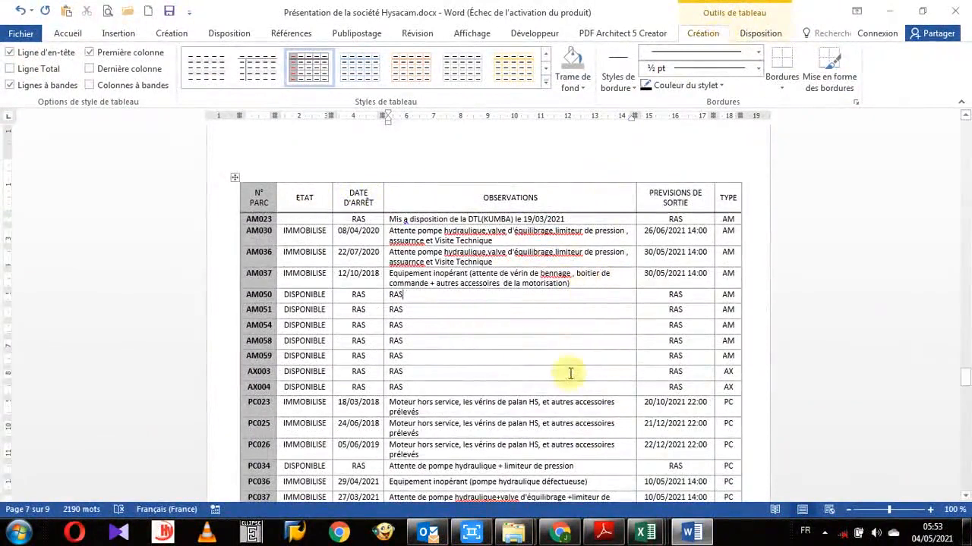
scroll(570, 372, up, 1)
scroll(570, 373, down, 20)
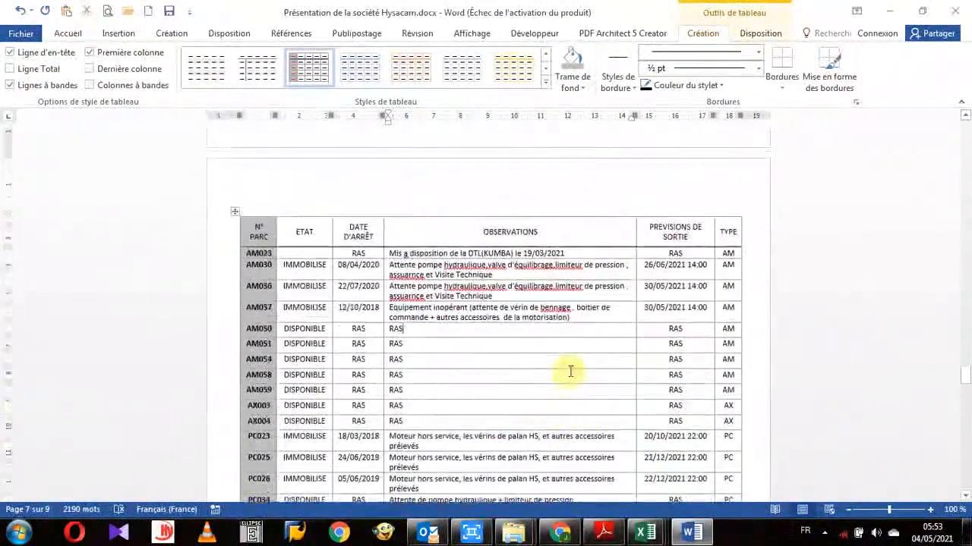
scroll(570, 370, down, 20)
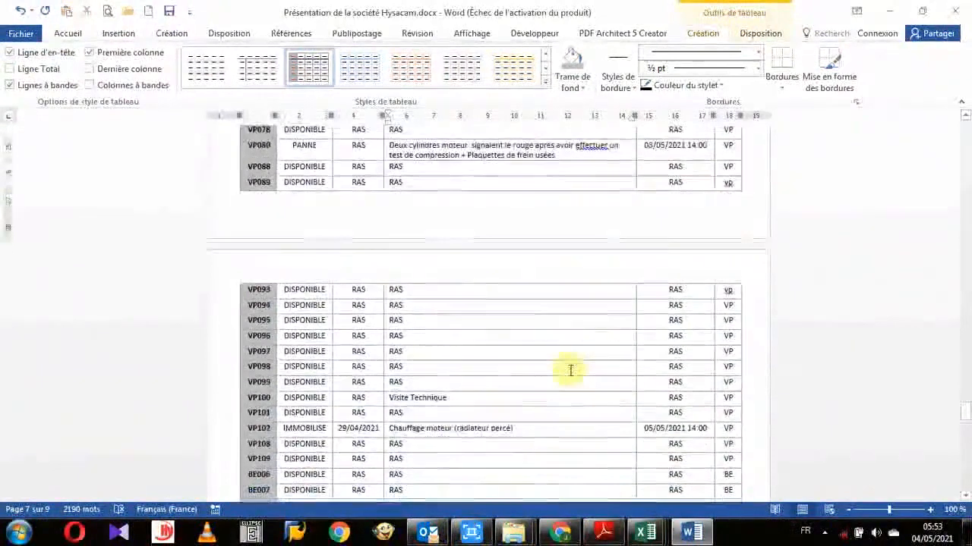
scroll(570, 370, down, 5)
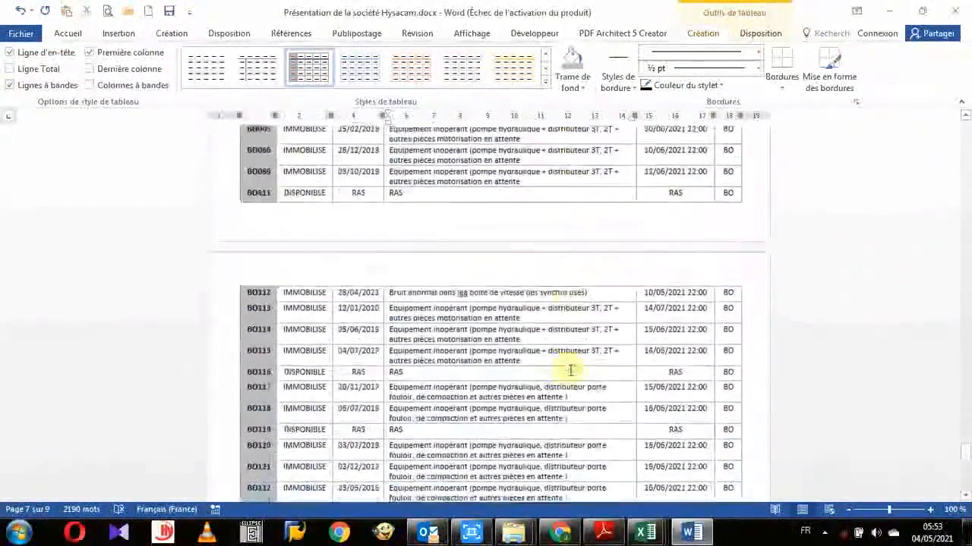
scroll(666, 266, up, 20)
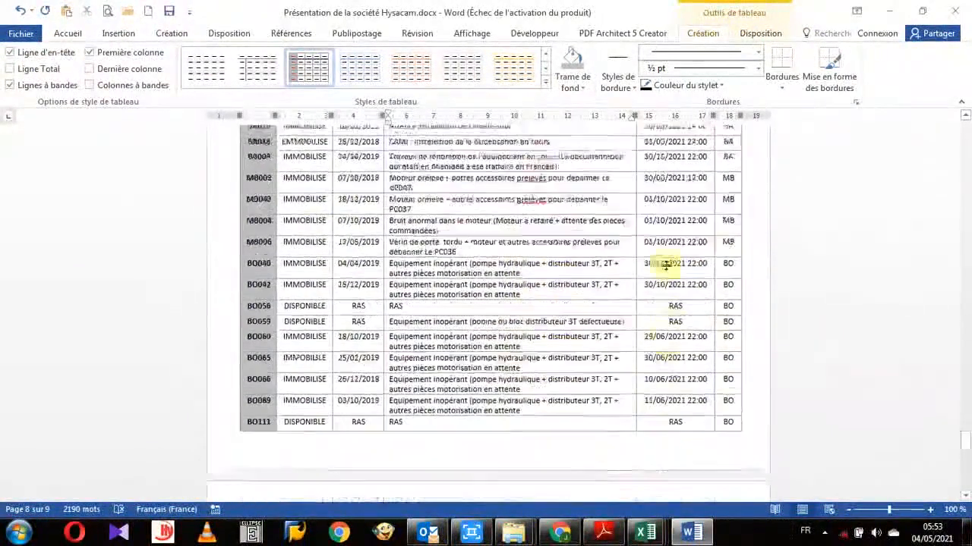
Step: Set the fleet table's heading row (N° PARC to TYPE) to repeat on every page with Répéter les lignes d'en-tête
click(759, 35)
scroll(539, 266, up, 15)
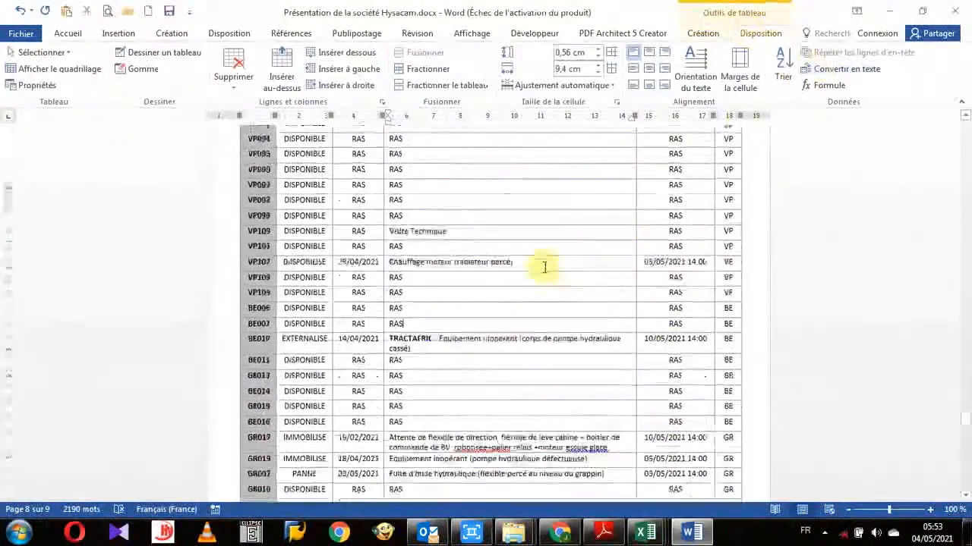
scroll(542, 267, up, 8)
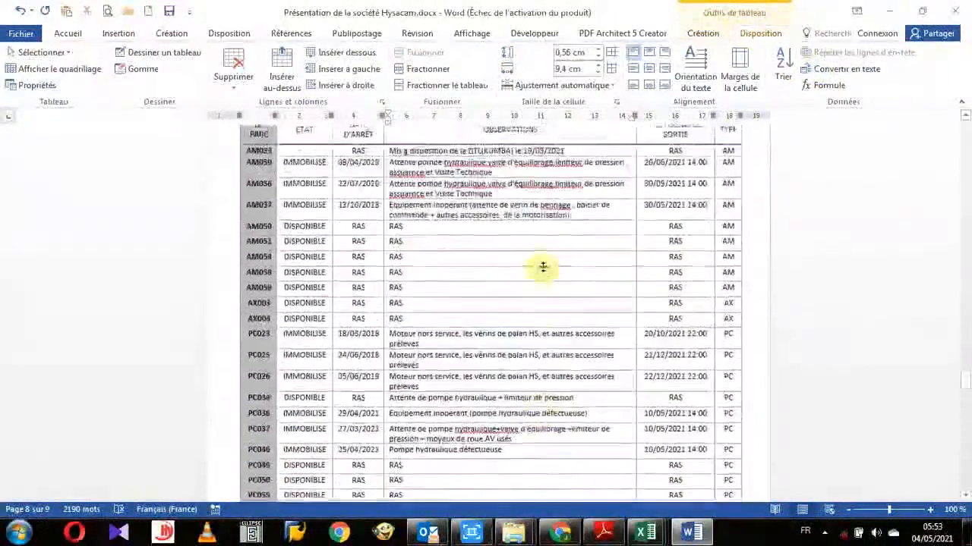
click(461, 324)
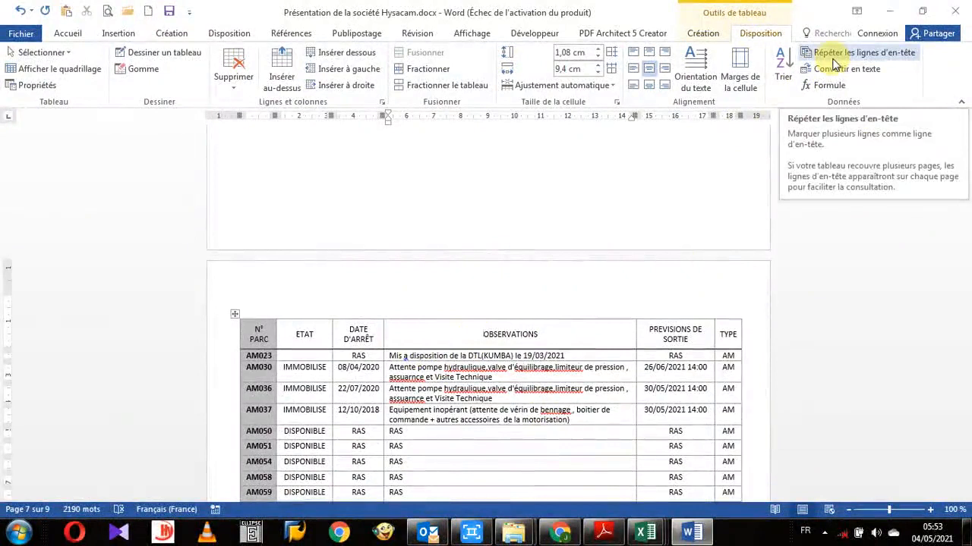
click(835, 65)
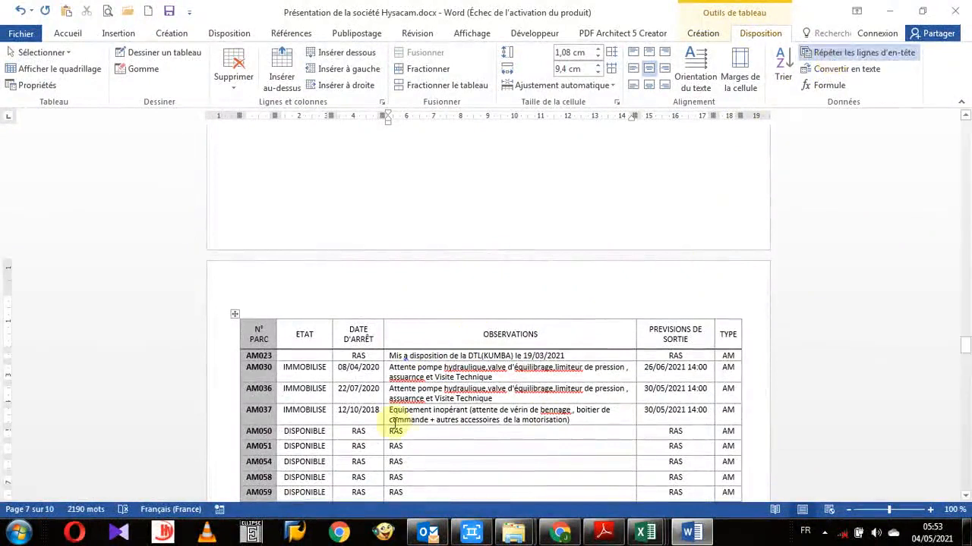
click(328, 352)
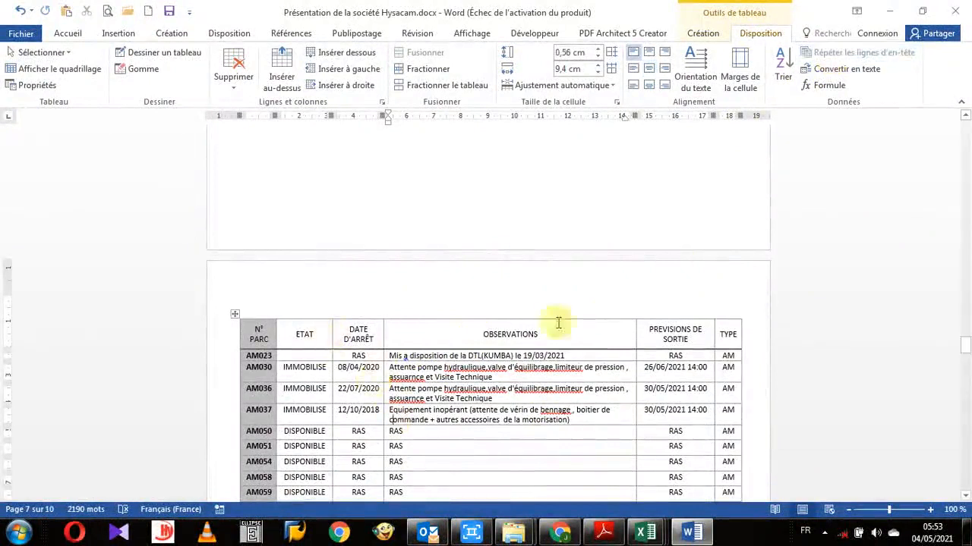
Step: Check the top of each following page of the fleet table for the repeated heading row, through to the table's end
scroll(462, 425, down, 10)
scroll(461, 425, down, 10)
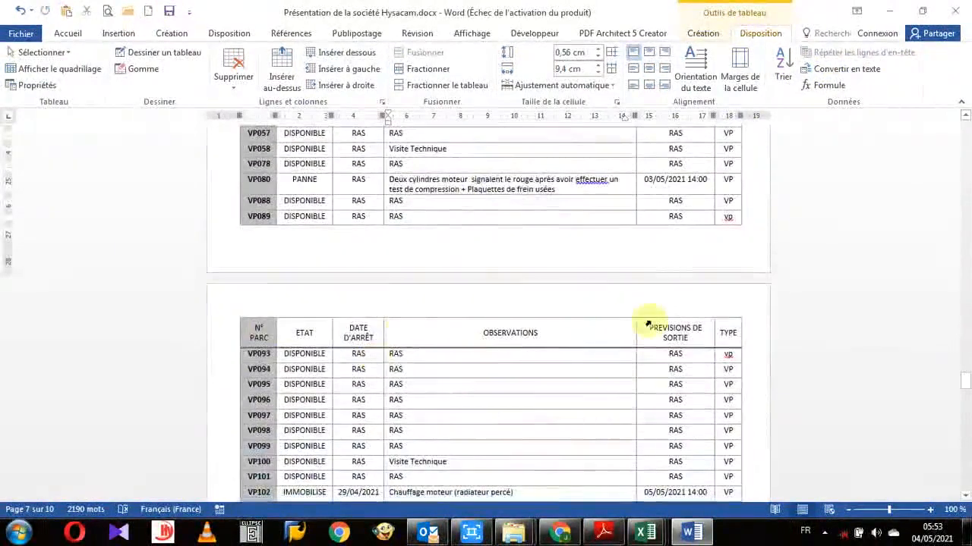
scroll(622, 397, down, 4)
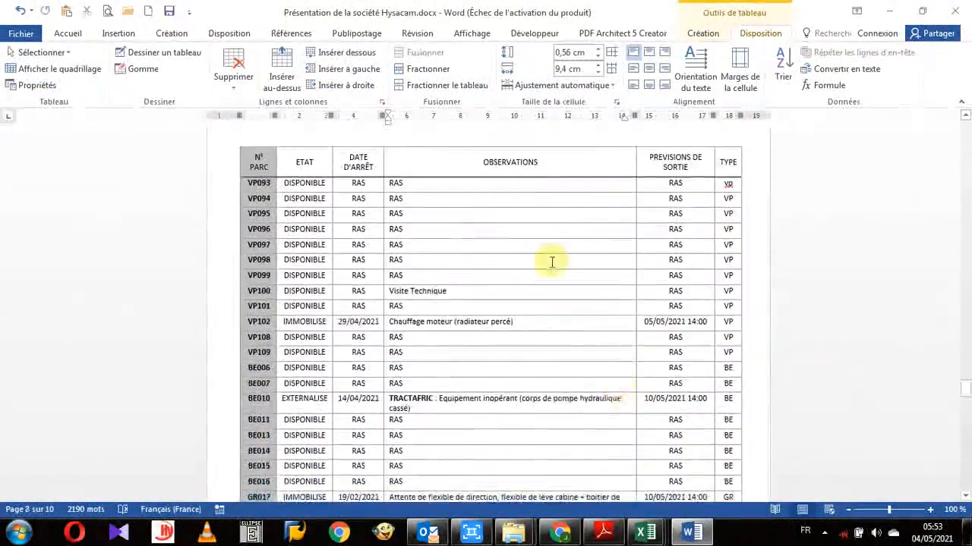
scroll(550, 266, down, 15)
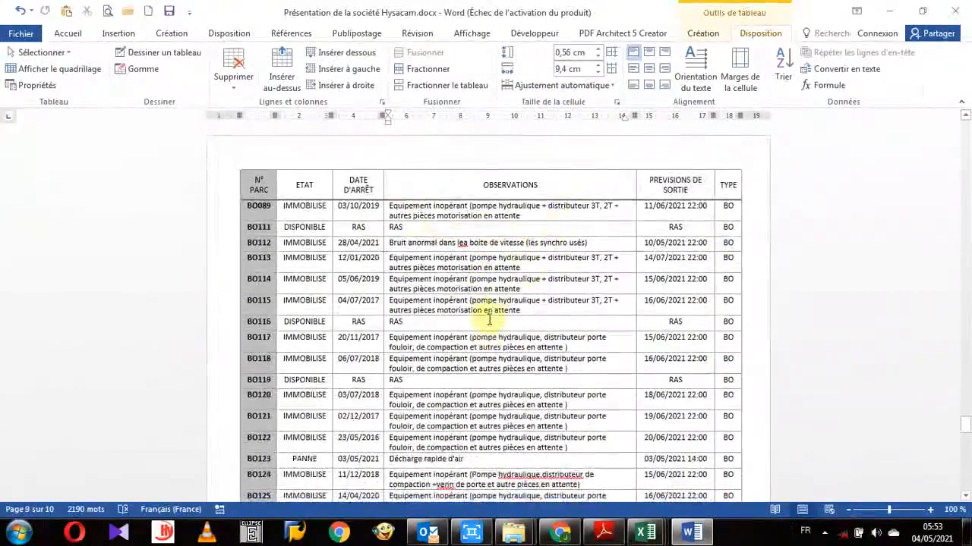
scroll(489, 320, down, 1)
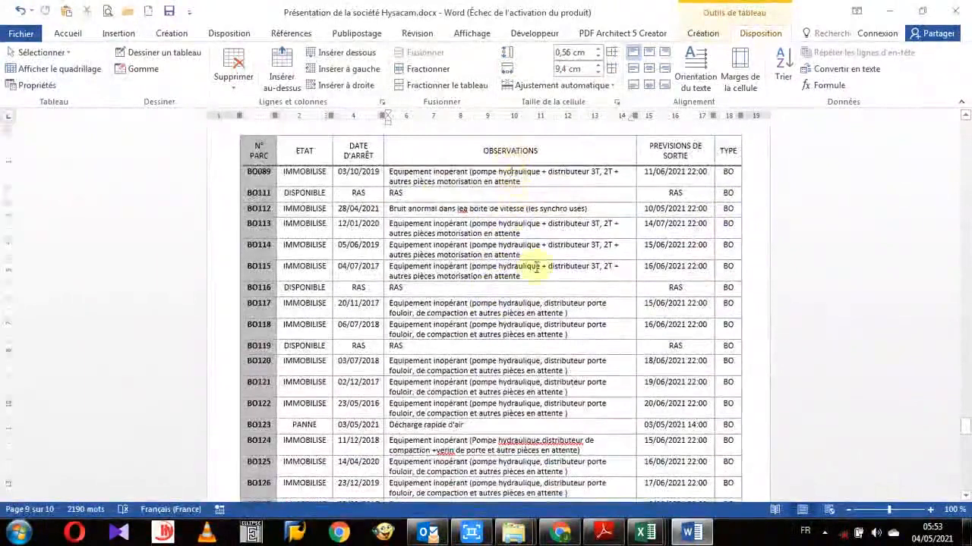
scroll(536, 267, down, 12)
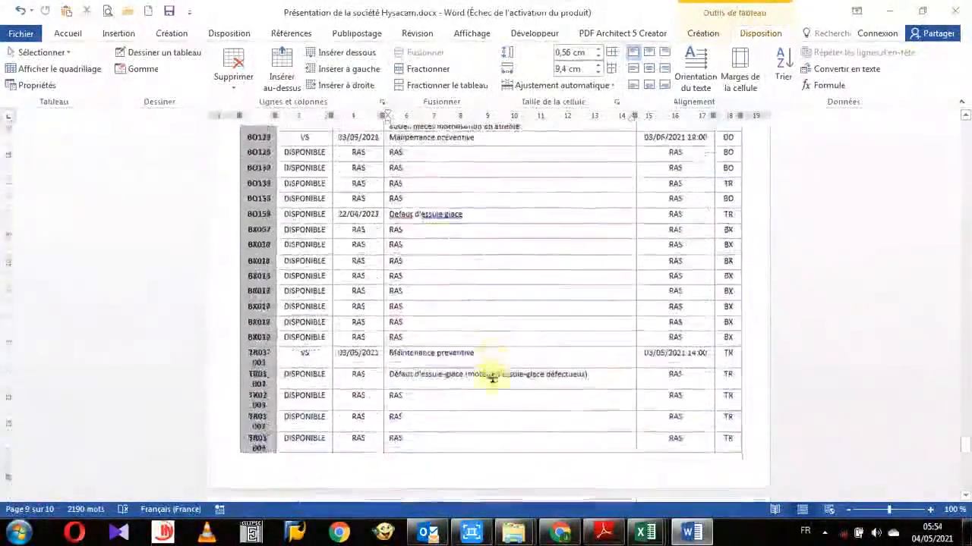
scroll(492, 377, down, 8)
scroll(491, 377, up, 11)
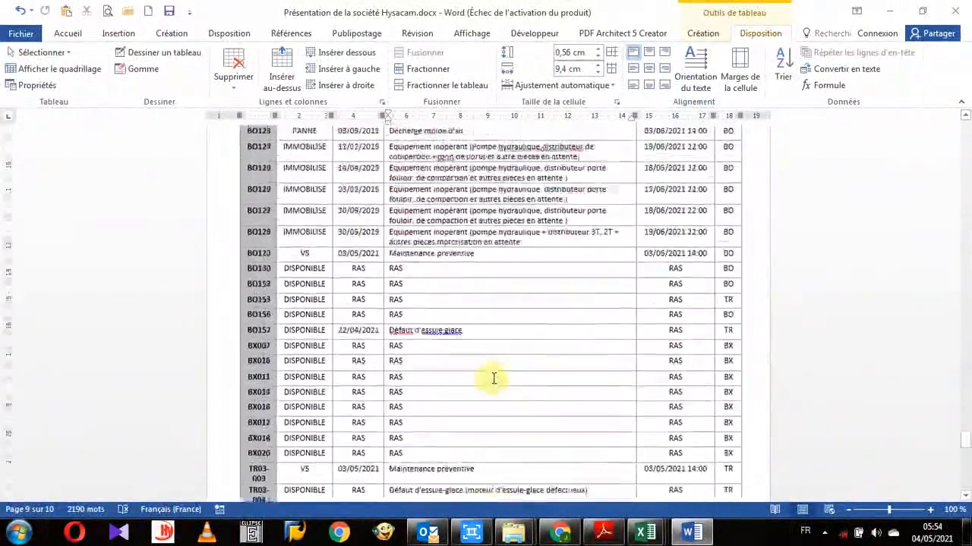
scroll(494, 378, up, 18)
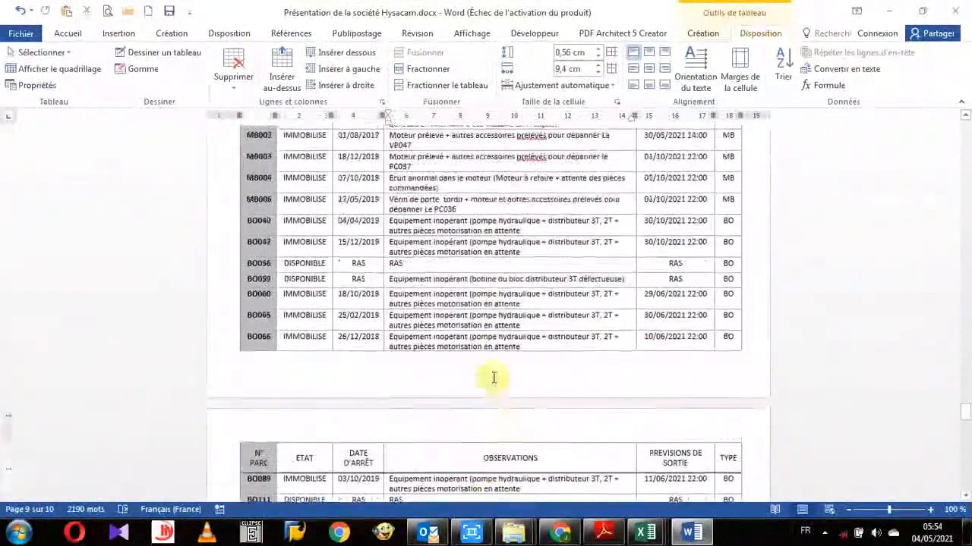